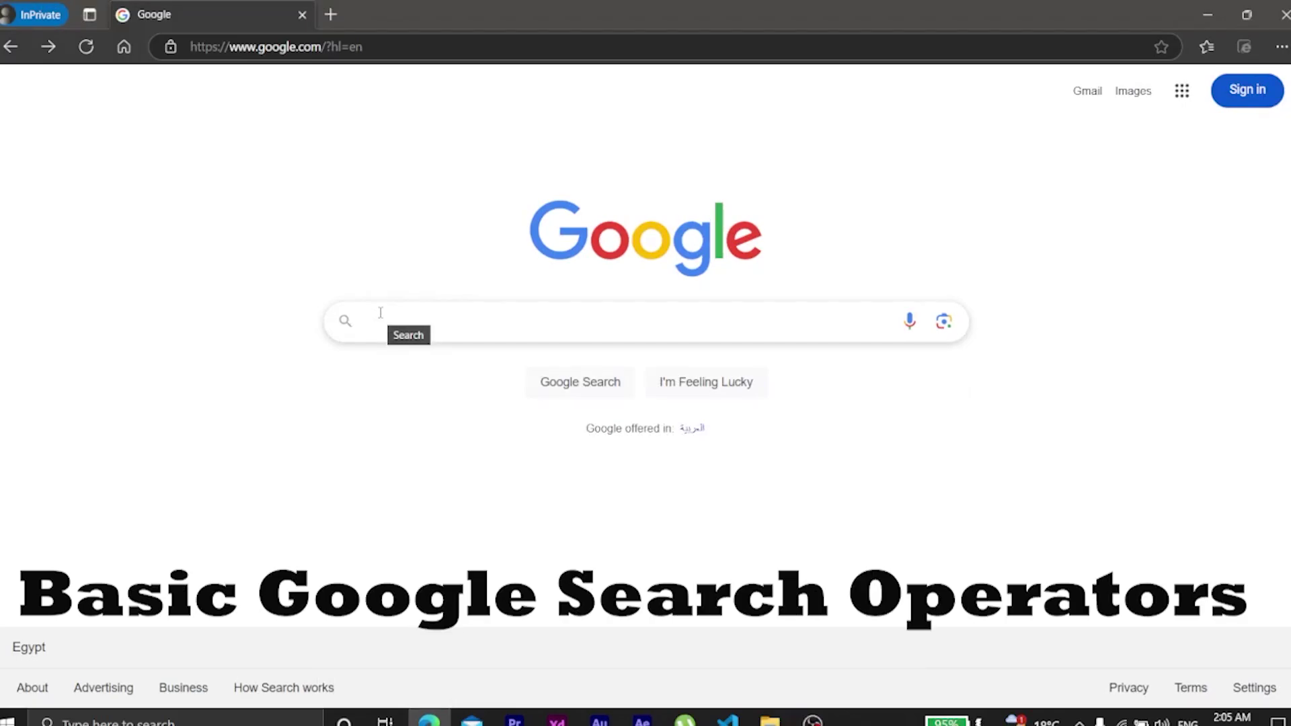
Step: Enter the query 'ethical hacking or penetration testing' by taking the autocomplete suggestion
left_click(380, 313)
type("ethica")
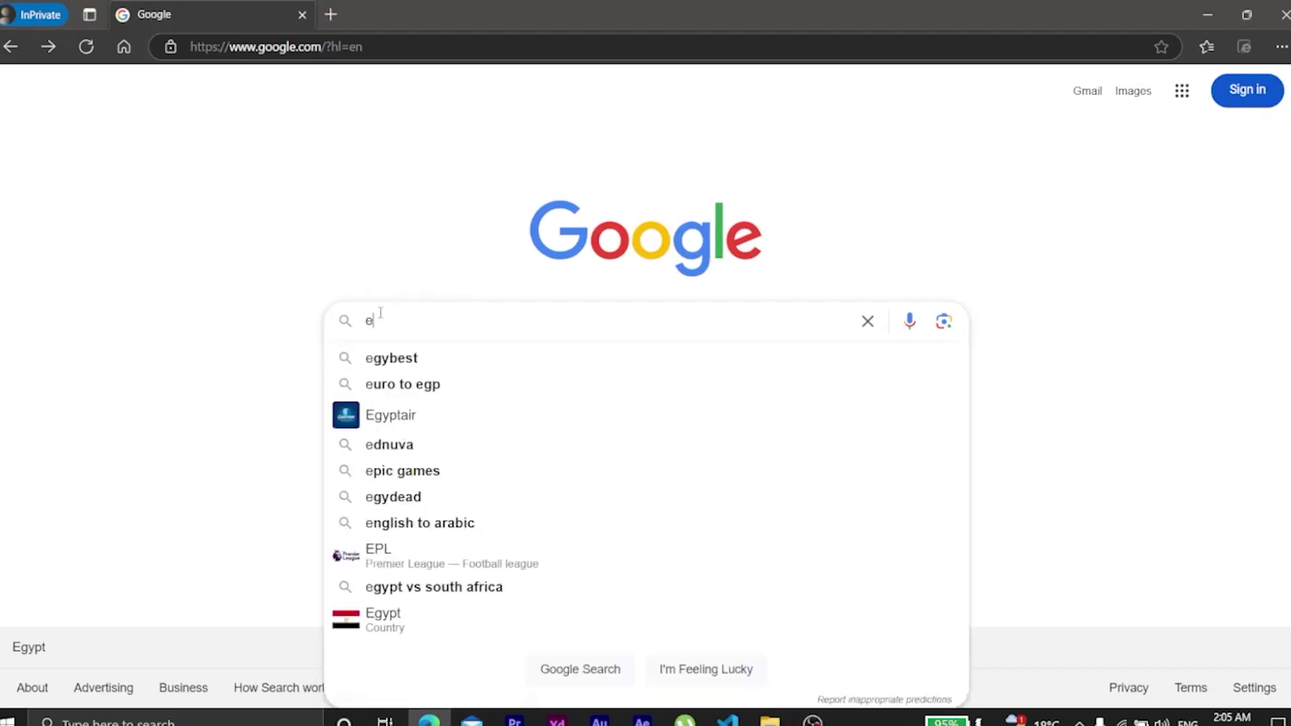
type("l")
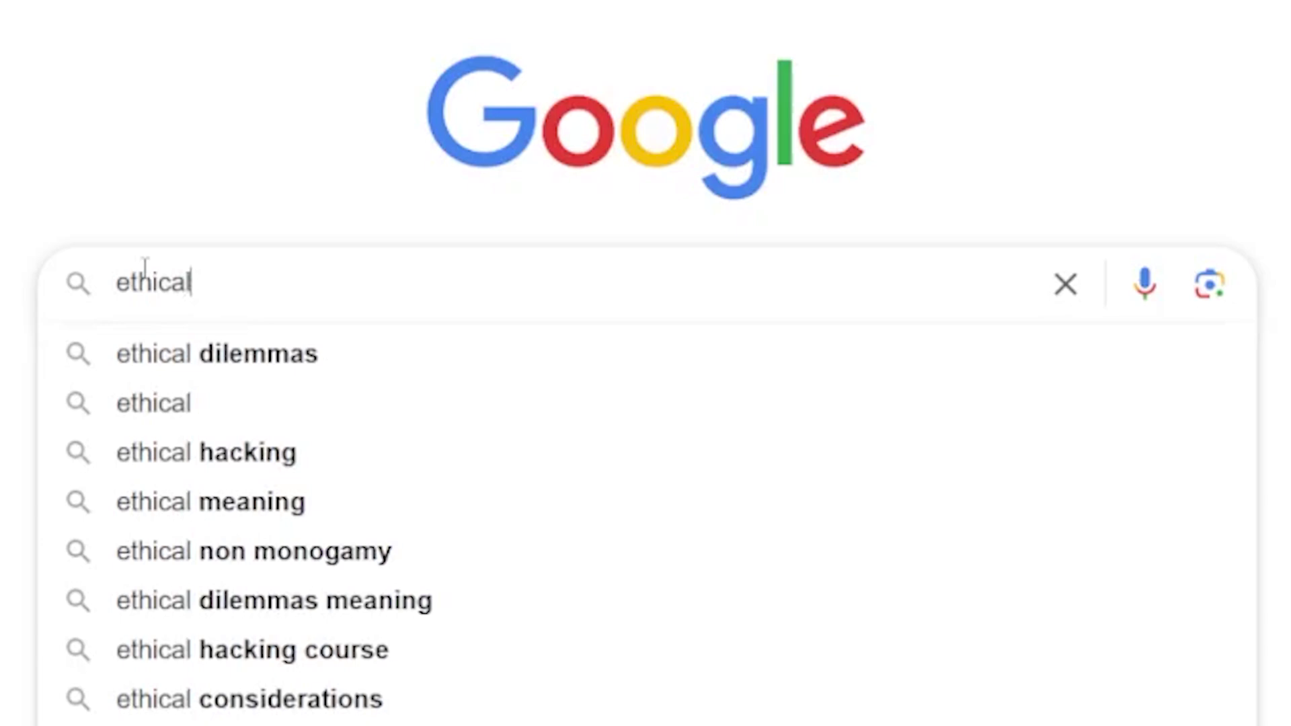
type(" hacking O")
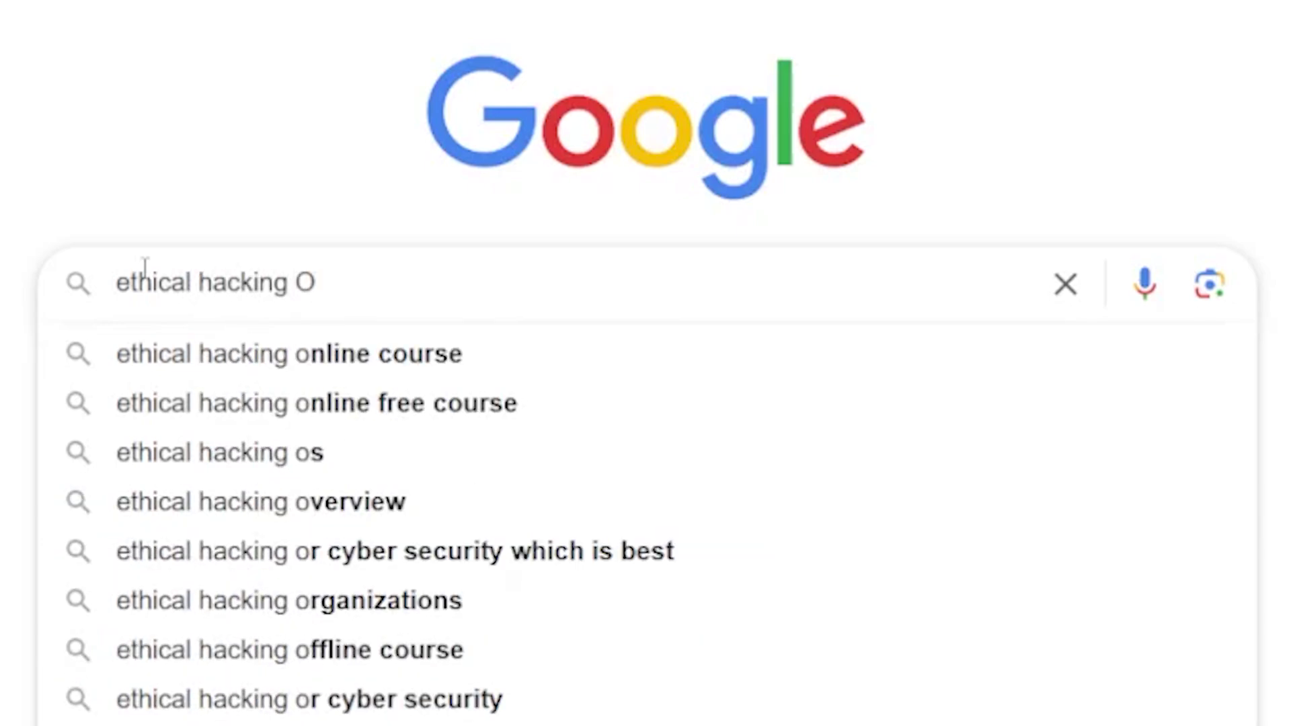
type("R pent")
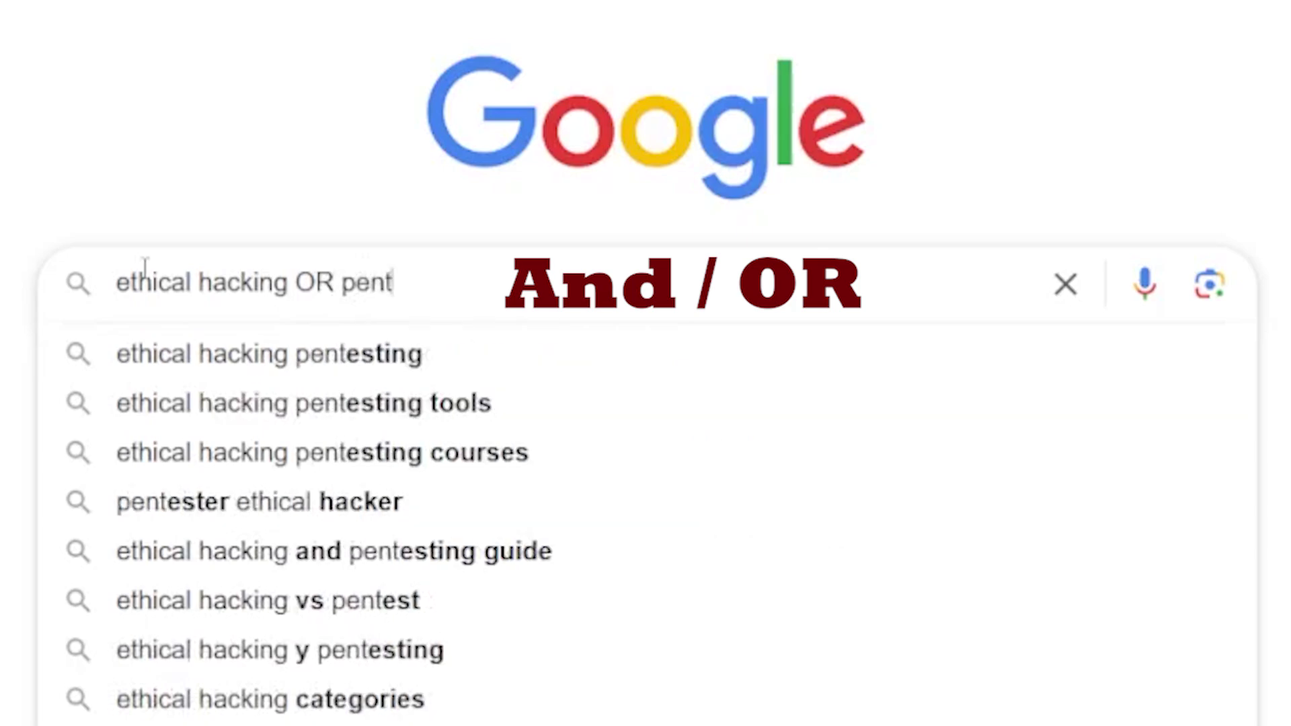
key("BackSpace")
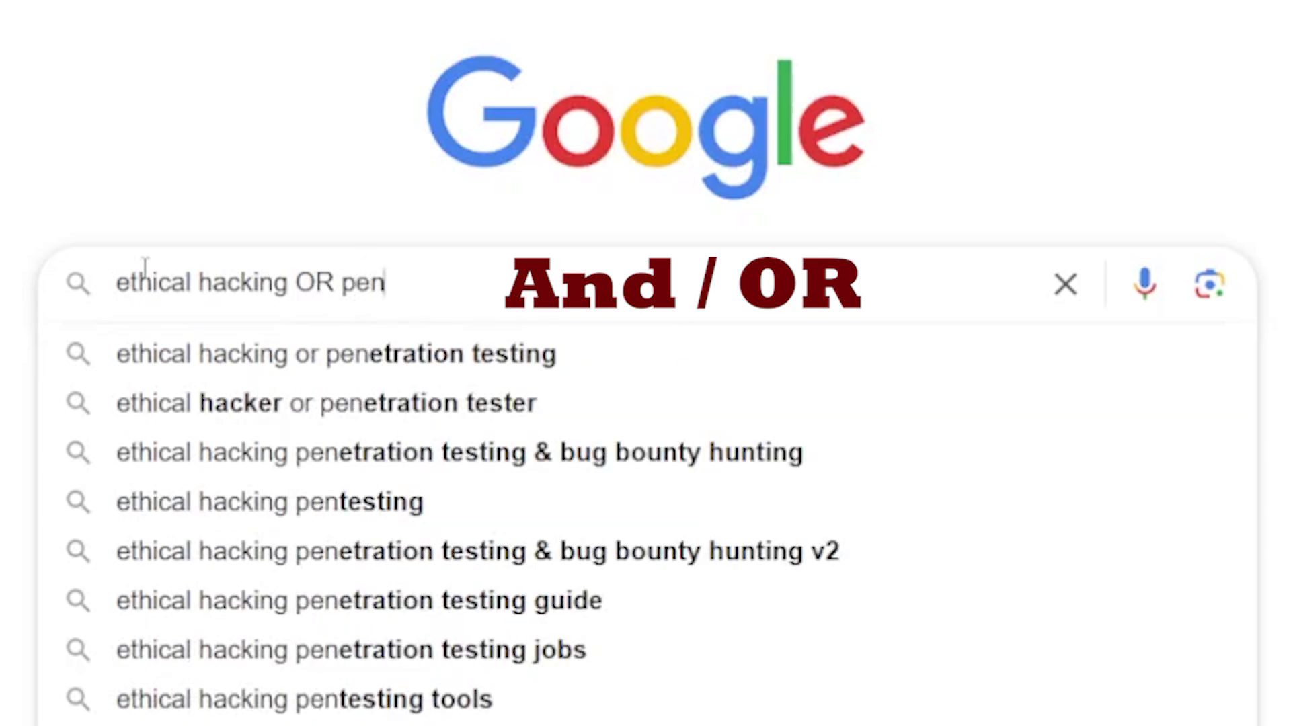
key("Down")
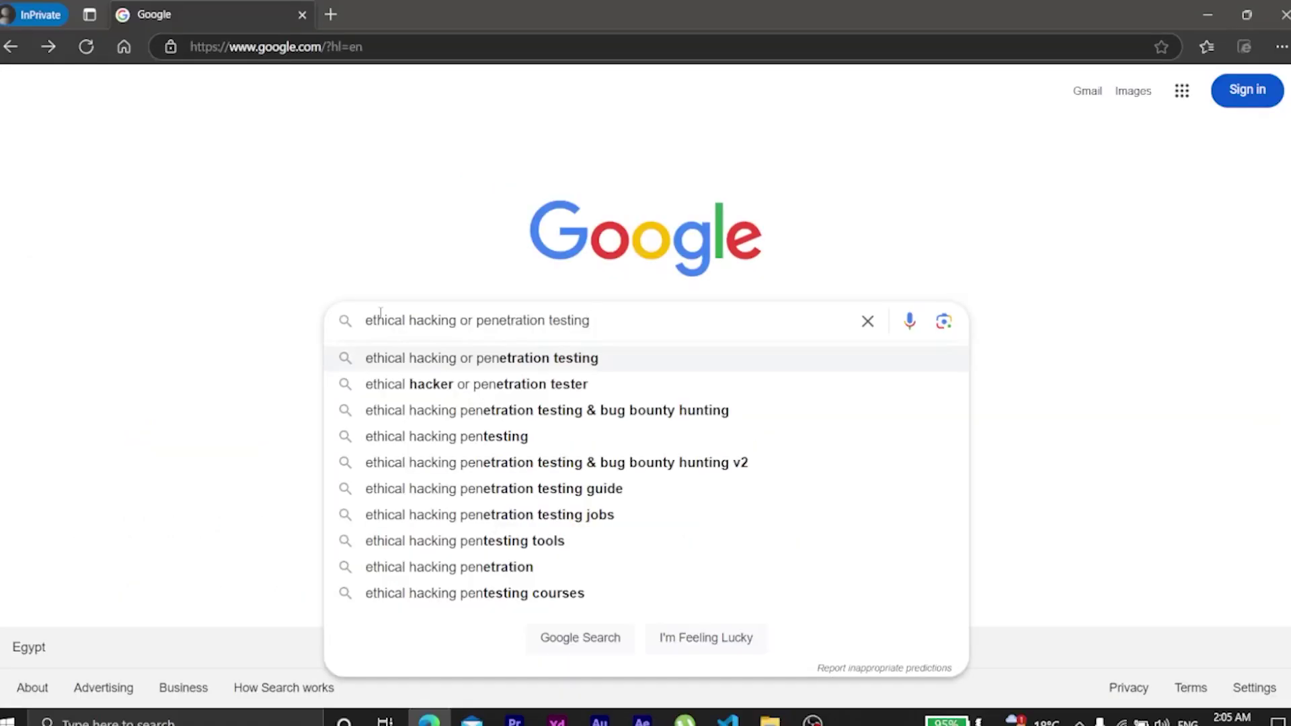
Step: Search Google for 'ethical hacking or penetration testing' and skim the results
key("Return")
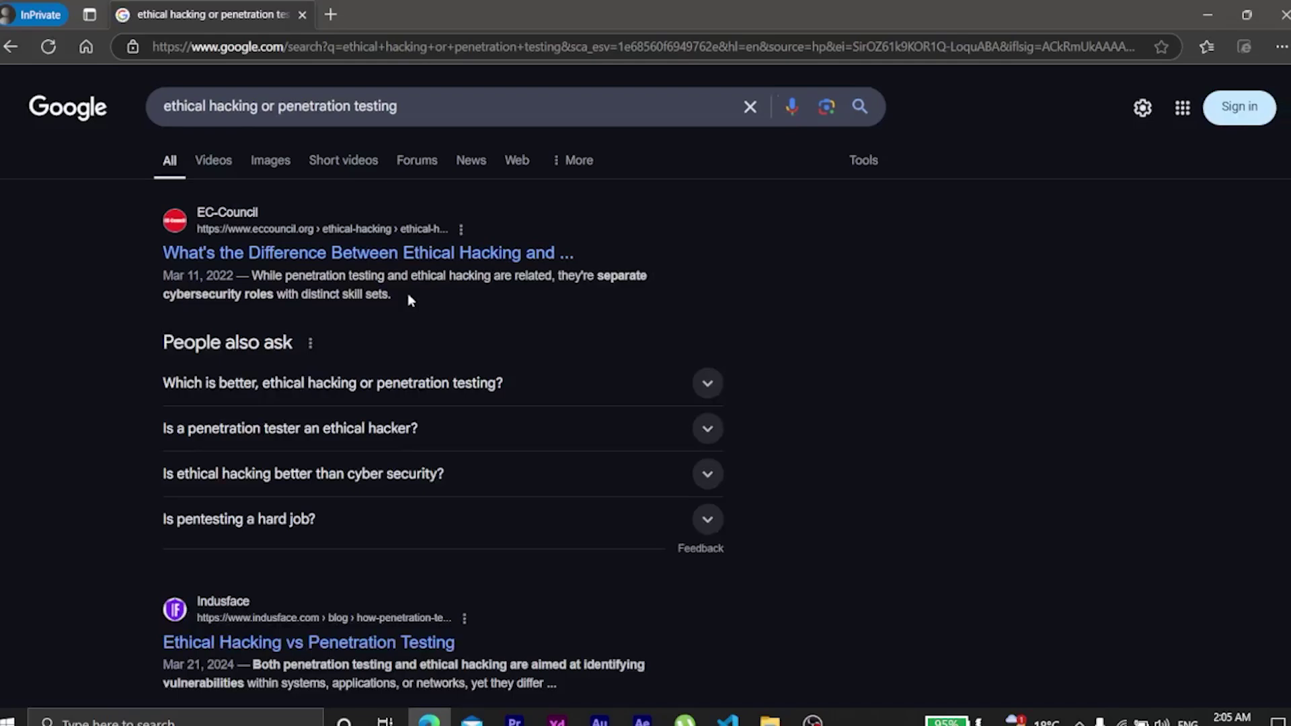
scroll(407, 293, "down", 3)
scroll(361, 291, "up", 3)
Step: Replace 'or' with 'And' and search 'ethical hacking And penetration testing'
double_click(268, 106)
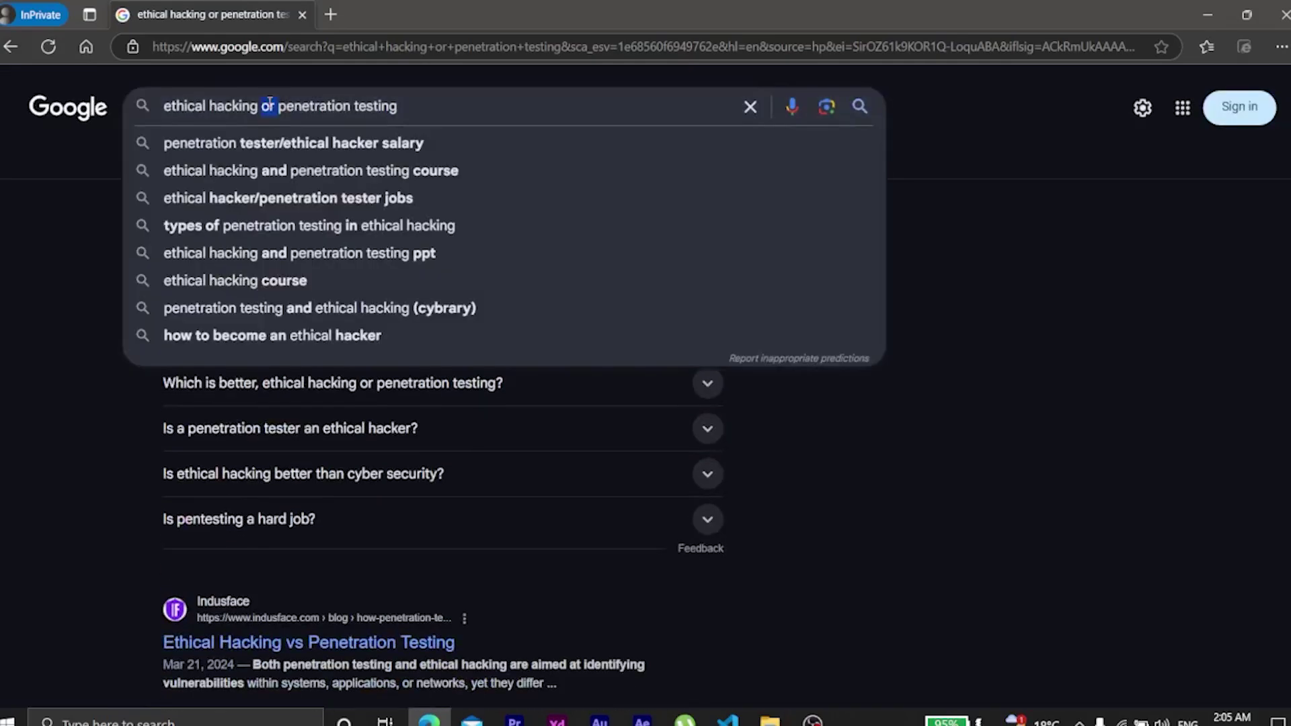
type("And")
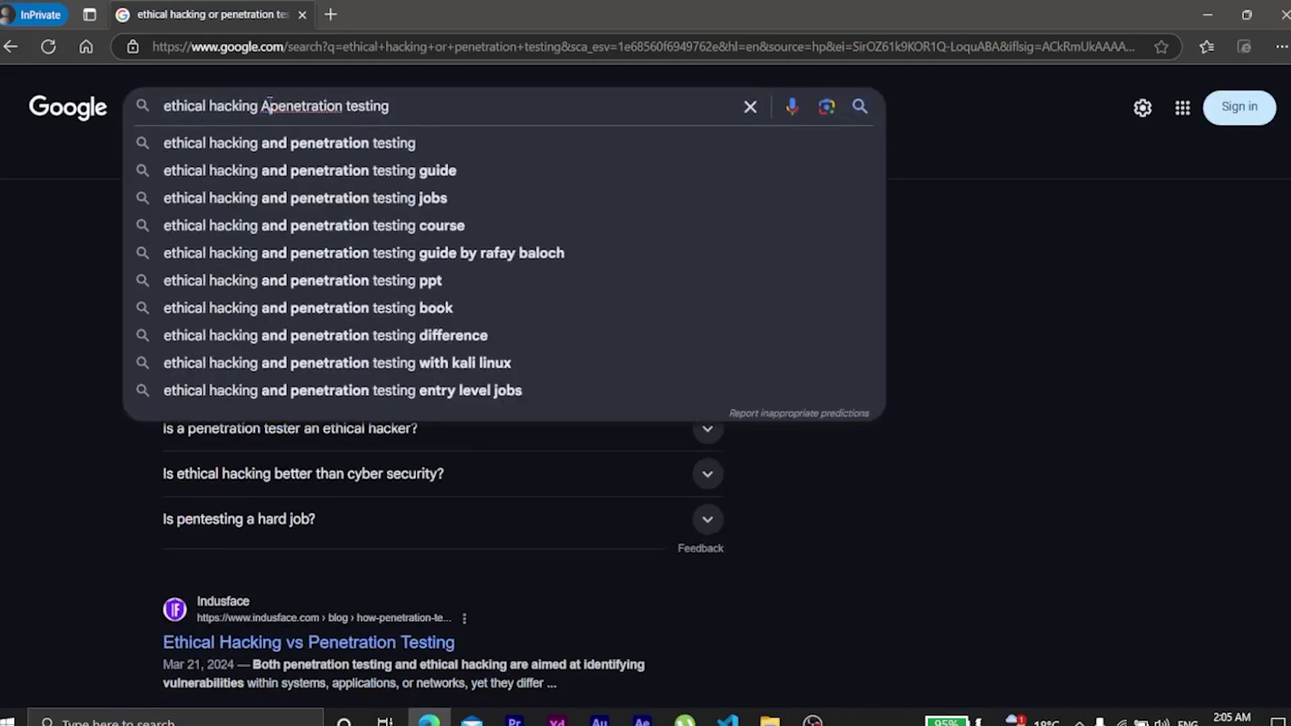
key("Return")
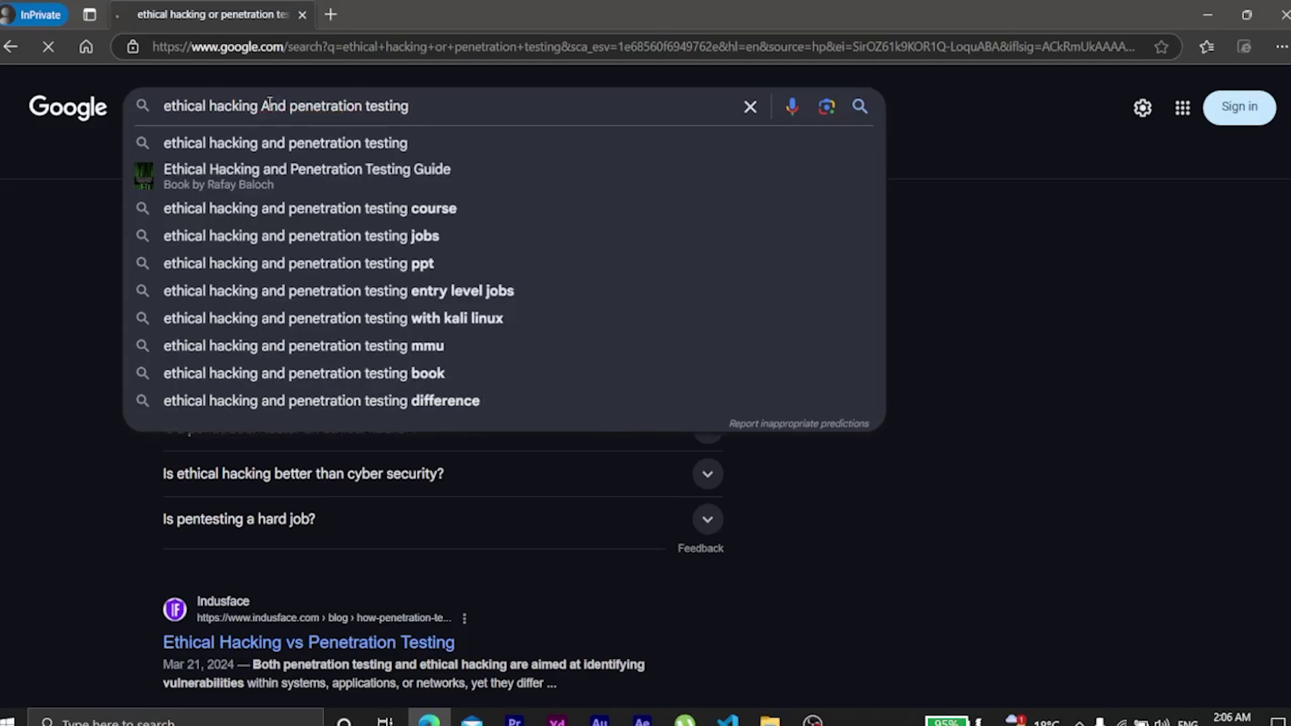
scroll(259, 243, "down", 2)
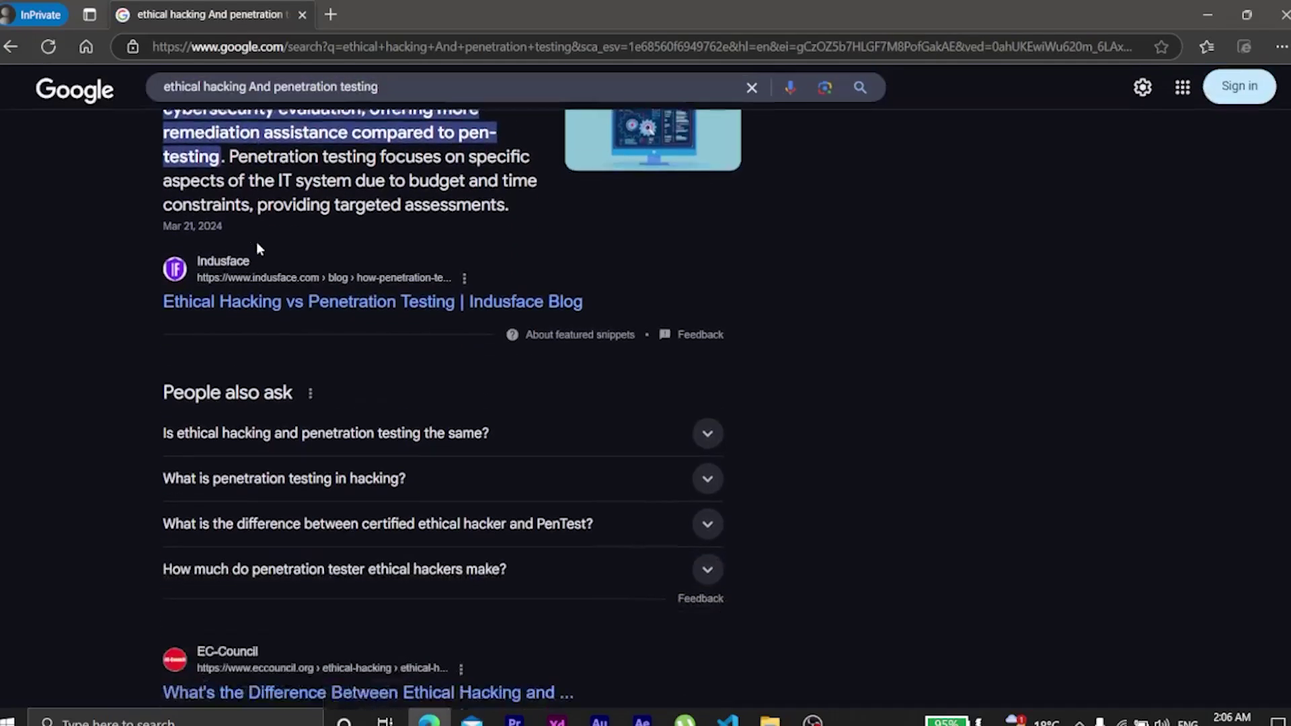
scroll(258, 242, "up", 2)
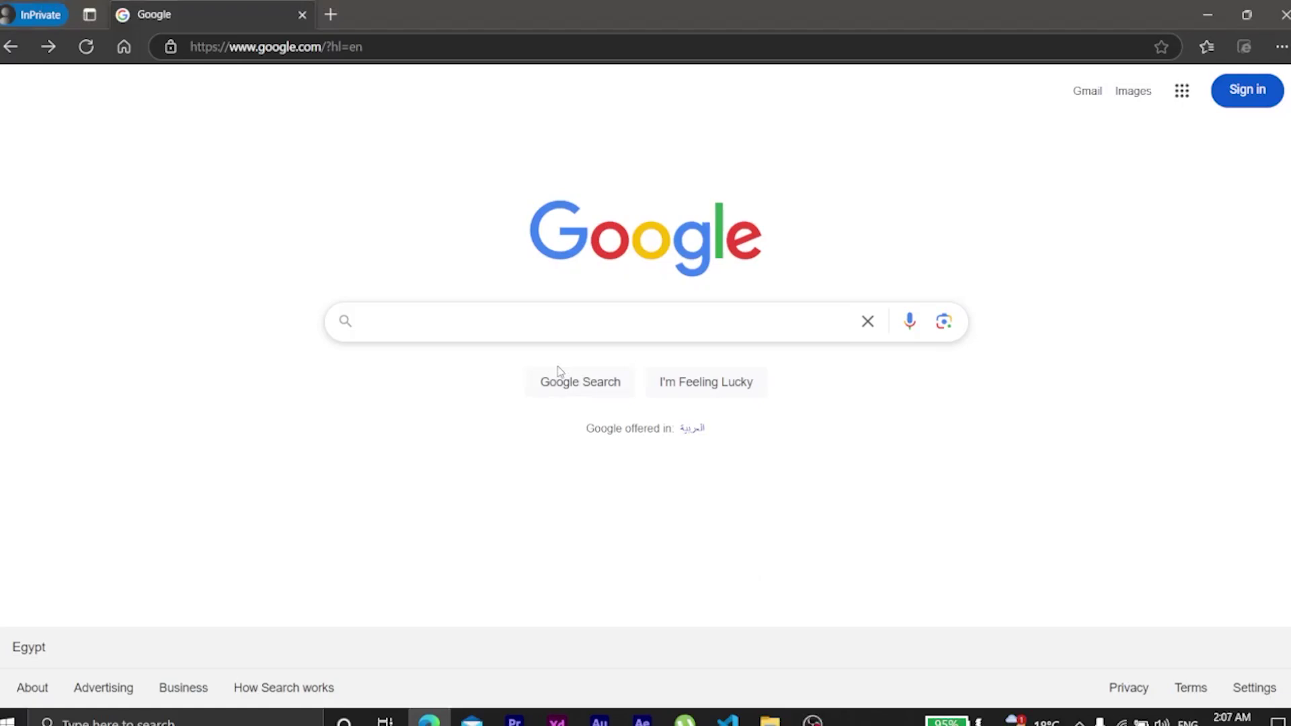
Step: Search Google for site:github.com, correcting a typo in the query first
left_click(576, 324)
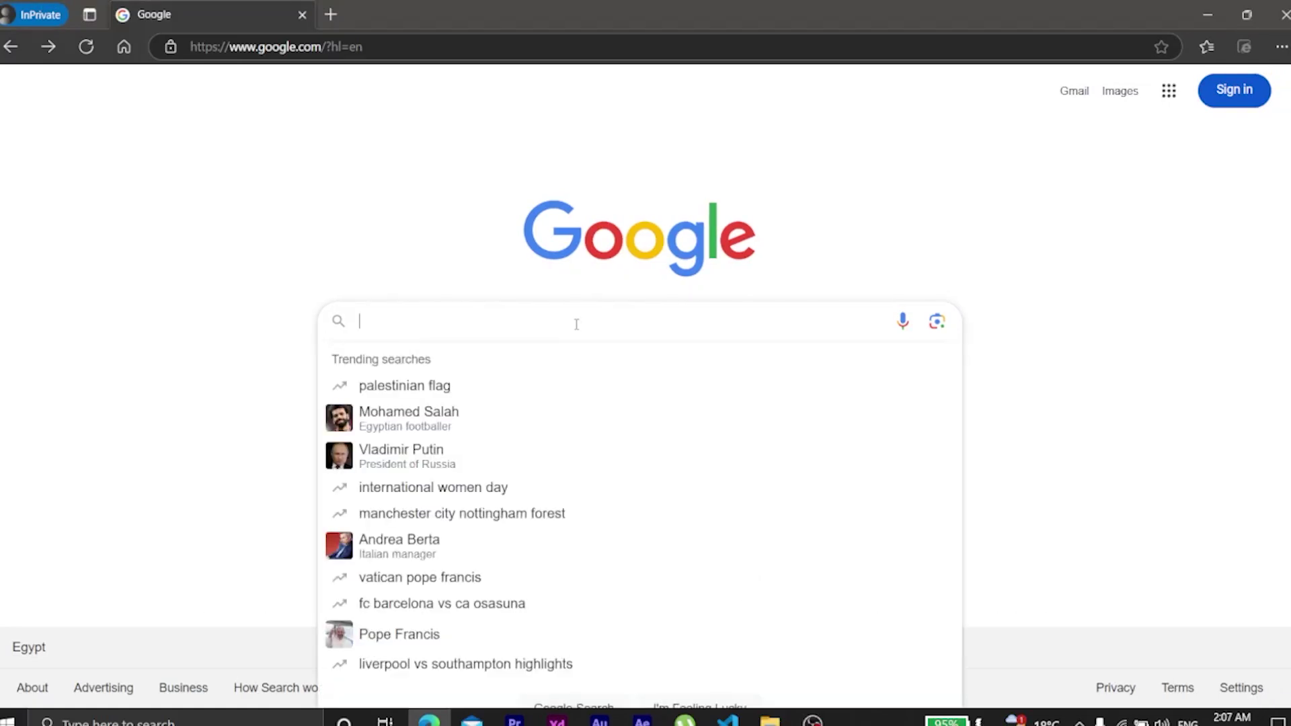
type("site")
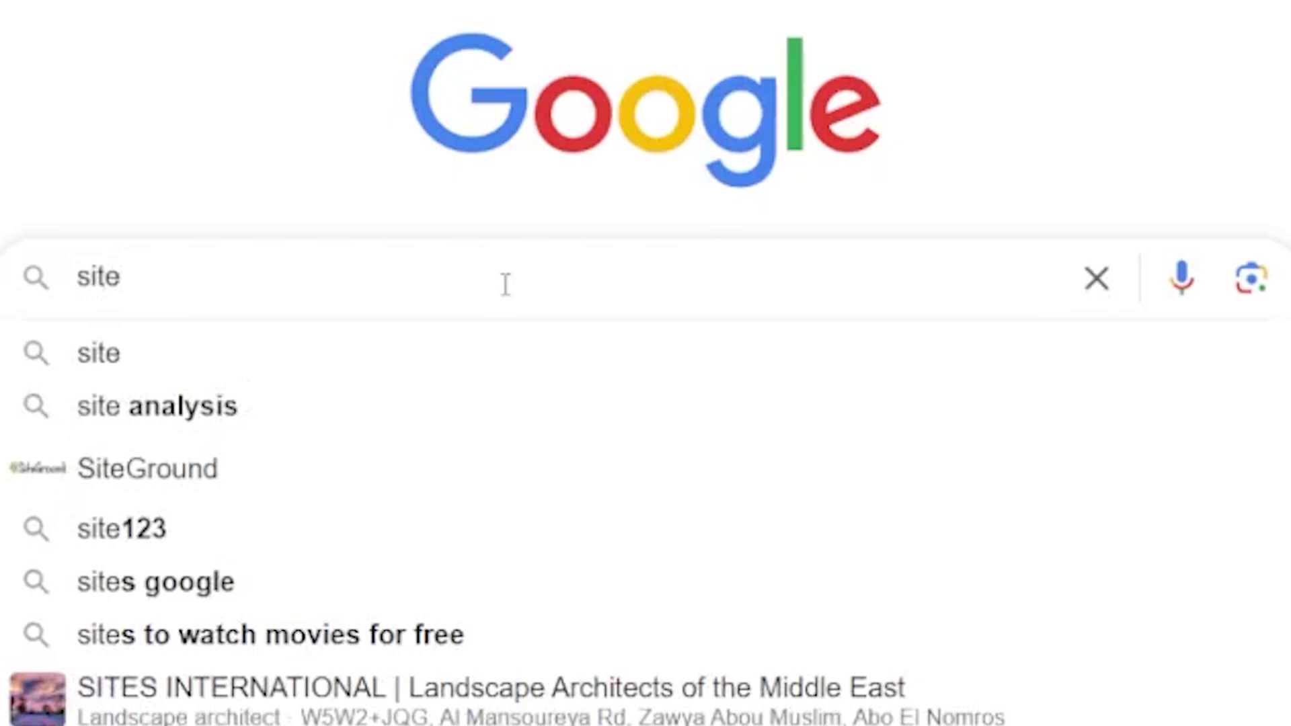
type(":")
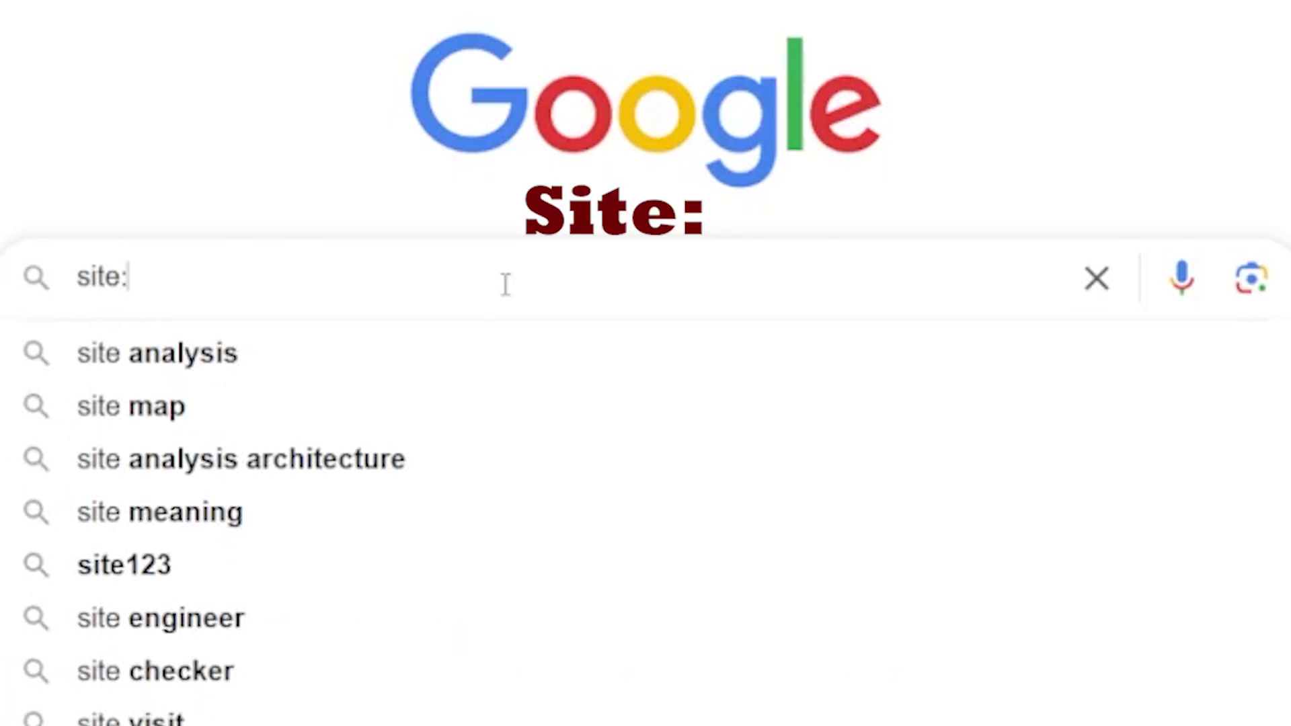
type("gith")
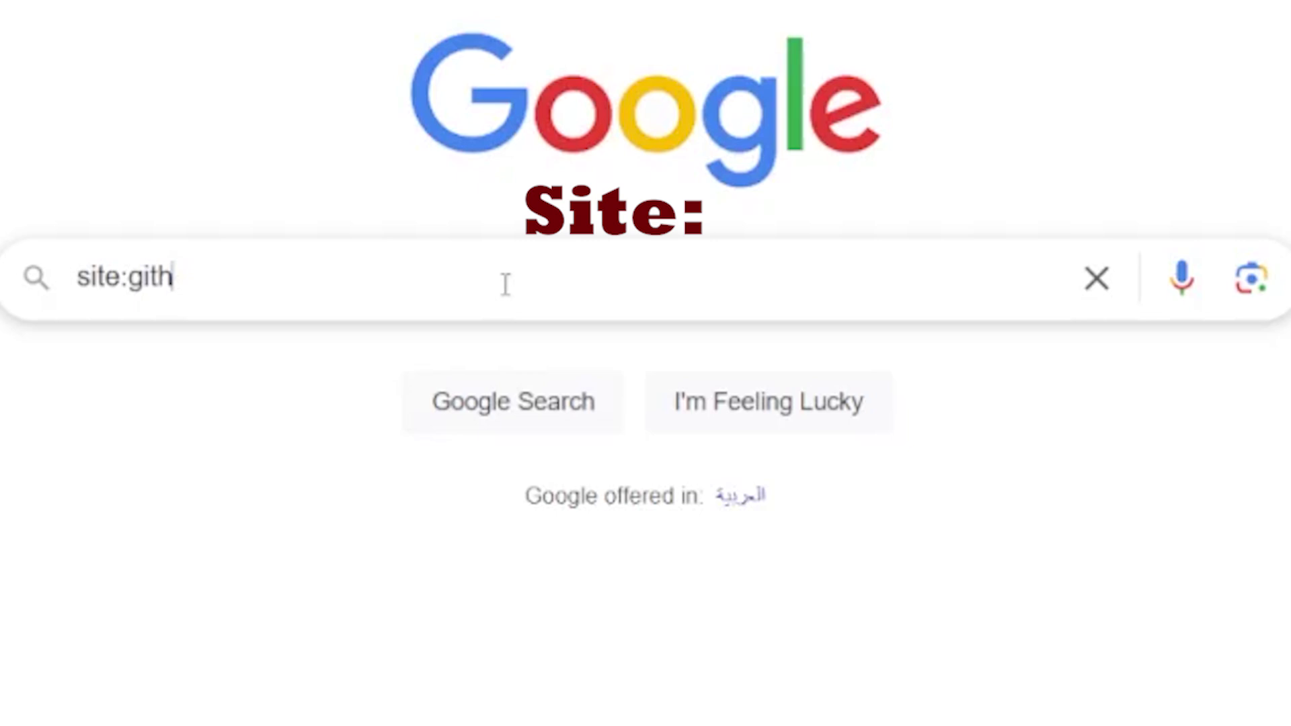
key("BackSpace")
type("hub")
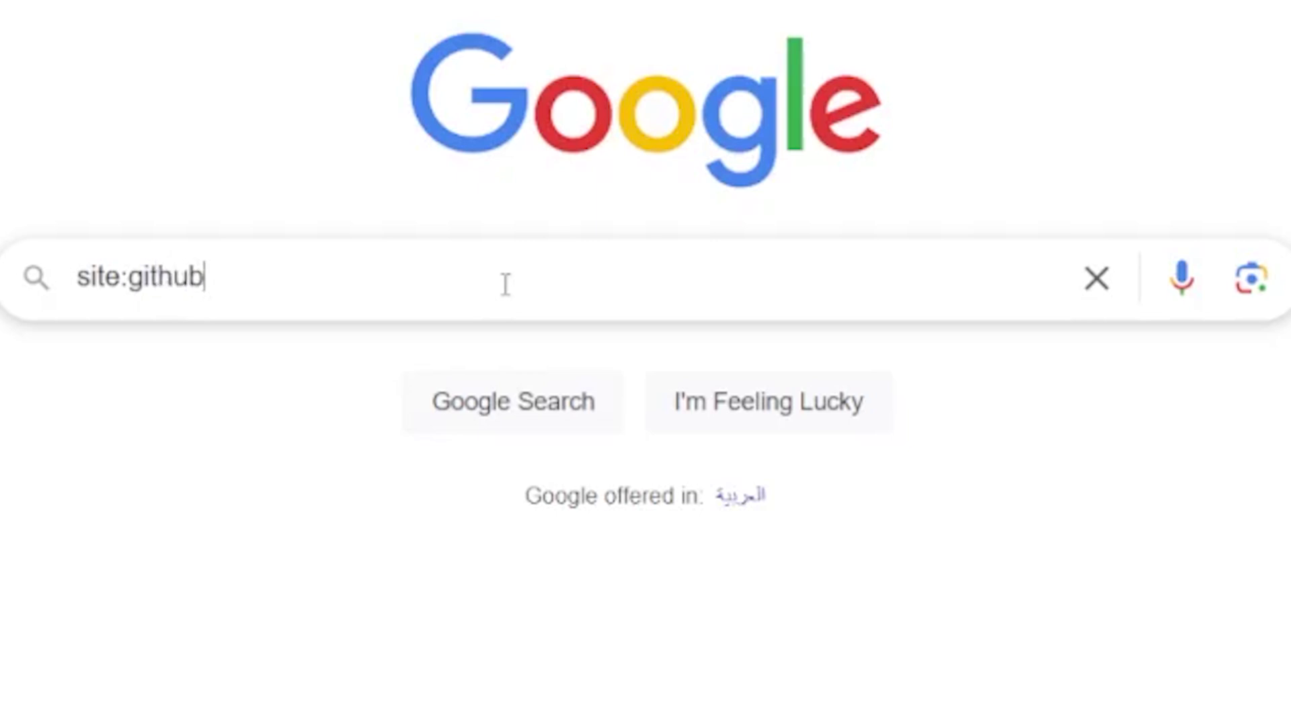
type(".com")
key("Return")
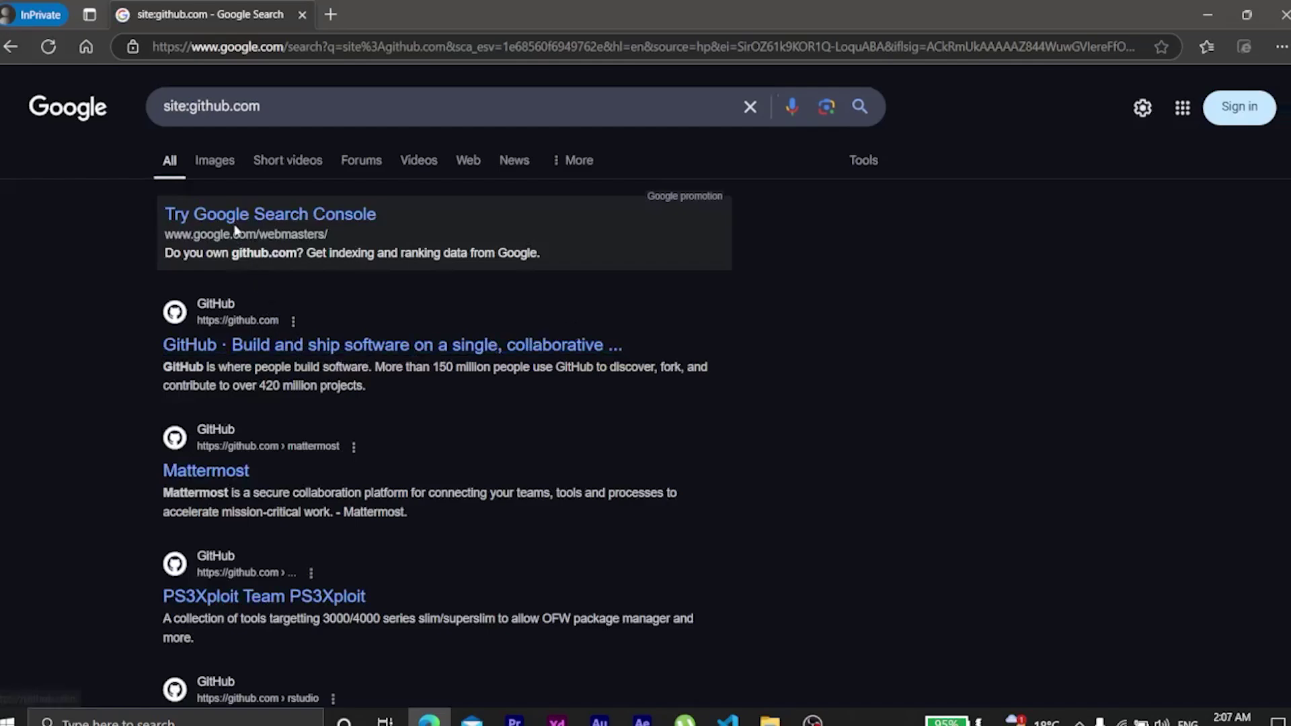
Step: Add filetype:pdf to the site:github.com query, then begin deleting that filetype part
left_click(323, 110)
type("fi")
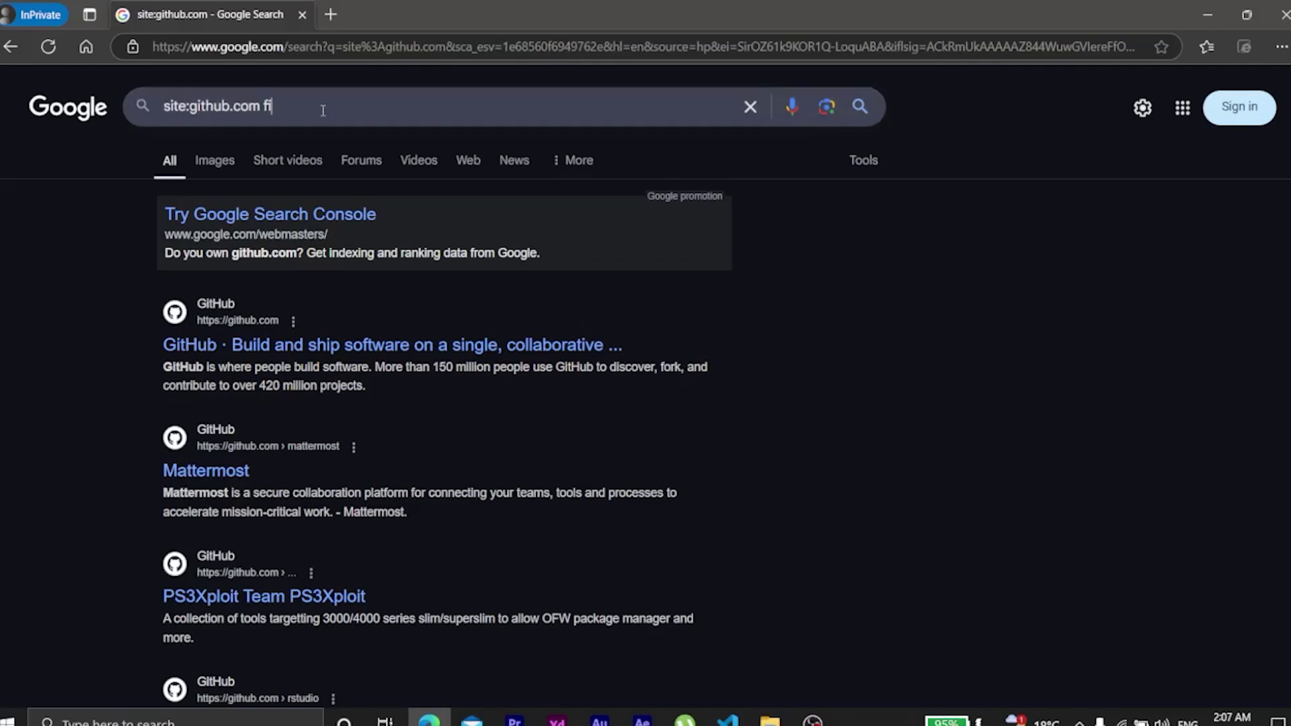
type("letype:pdf")
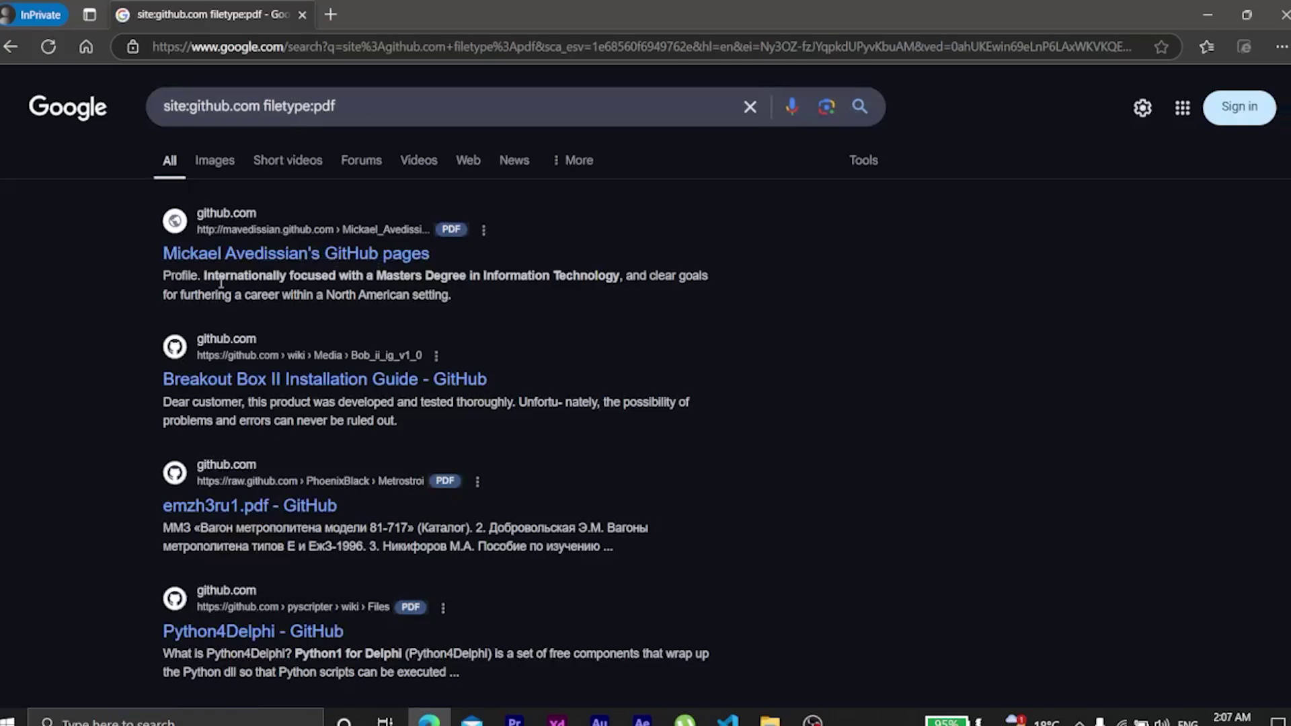
left_click(381, 116)
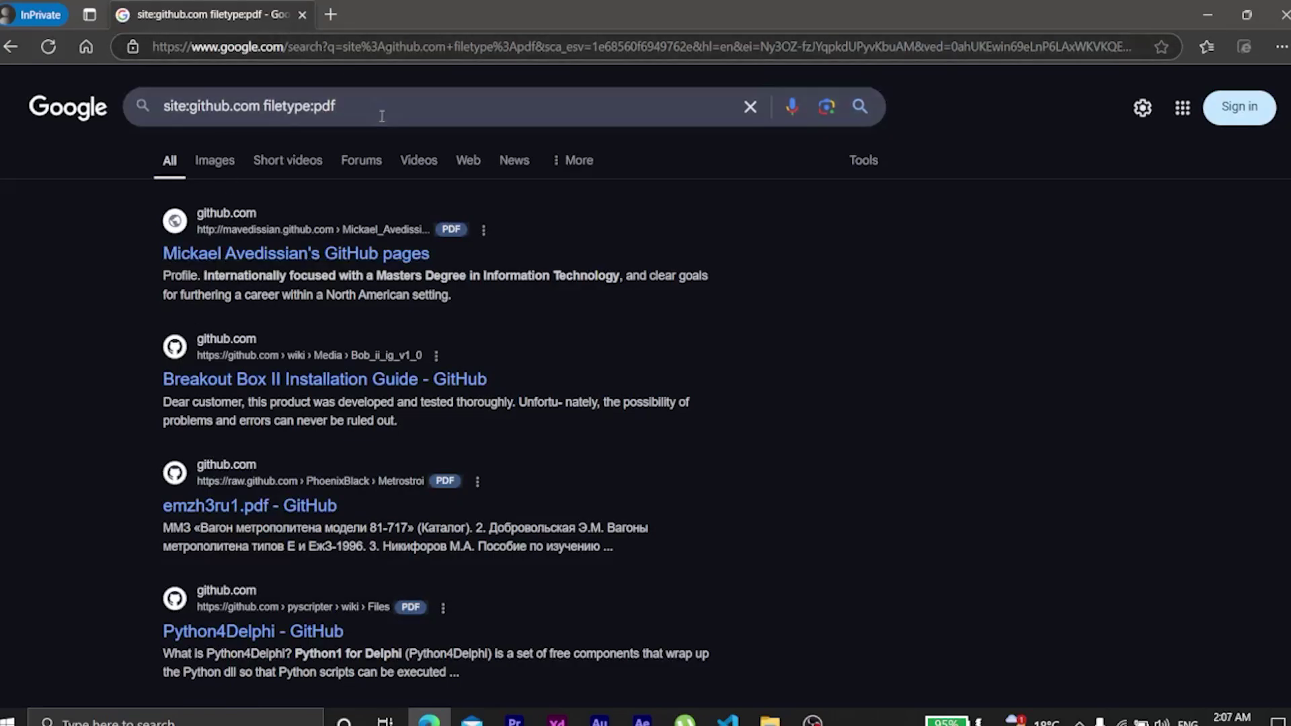
key("BackSpace")
key("BackSpace")
key("BackSpace")
key("BackSpace")
key("BackSpace")
key("BackSpace")
key("BackSpace")
key("BackSpace")
key("BackSpace")
key("BackSpace")
key("BackSpace")
key("BackSpace")
Step: Search site:github.com intitle:"admin login" and open the top admin-login.html result
type("intitle:\"admin login")
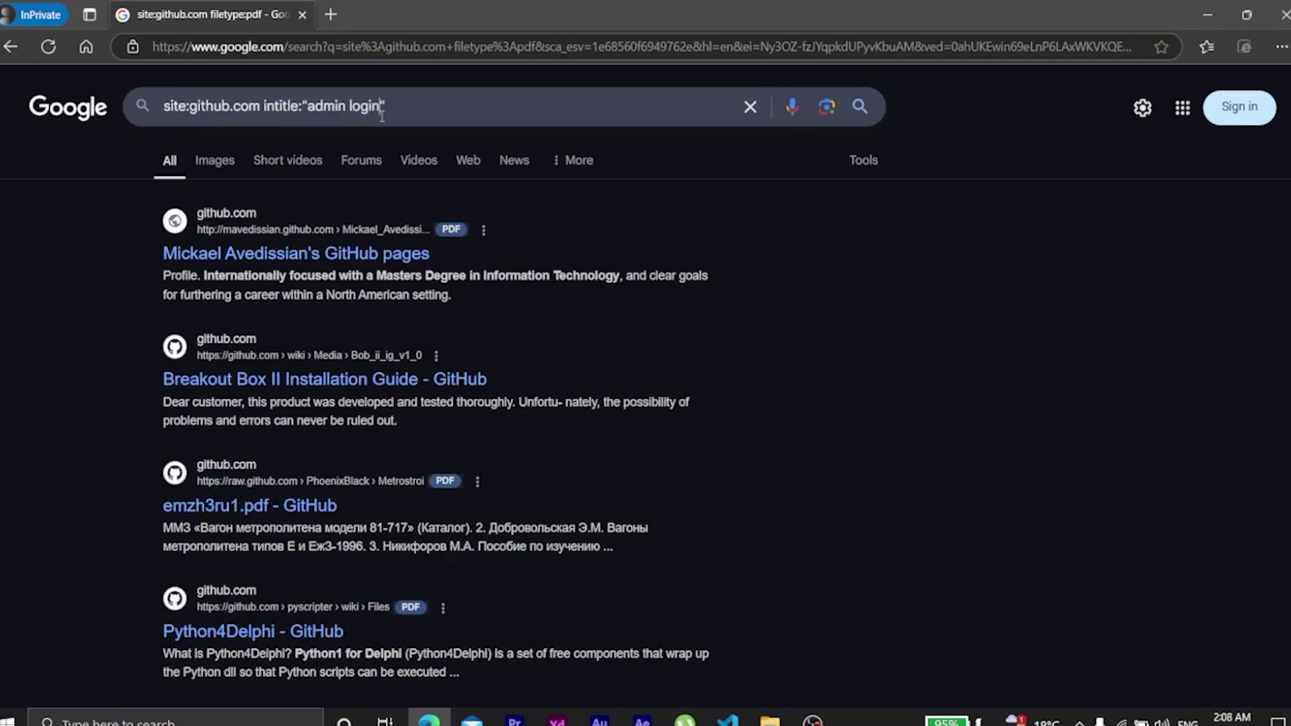
key("Return")
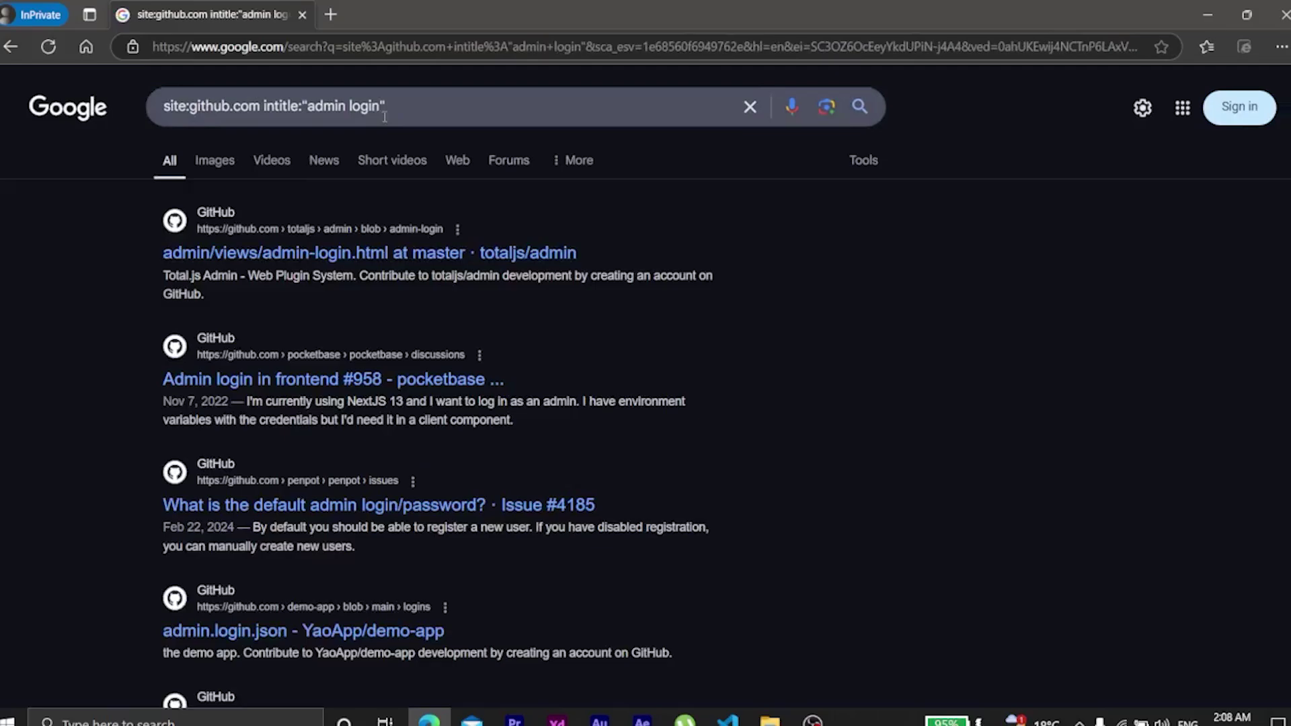
left_click(359, 261)
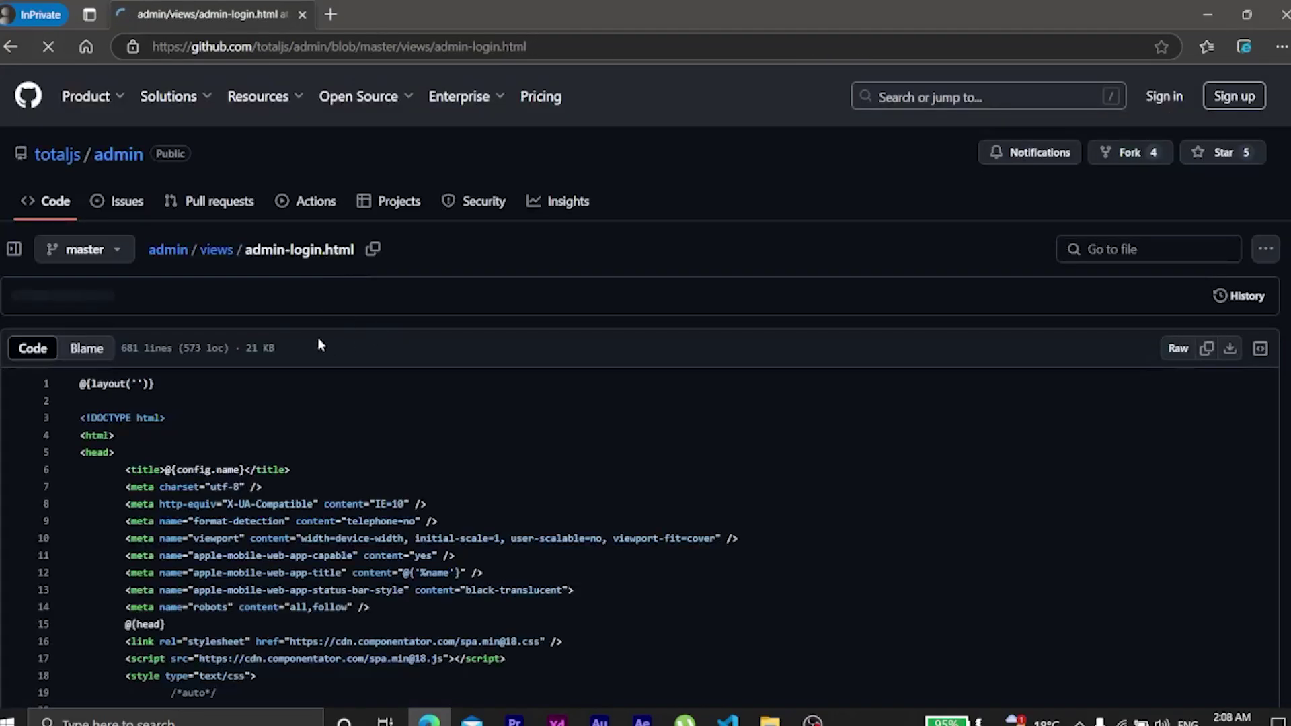
scroll(317, 337, "down", 10)
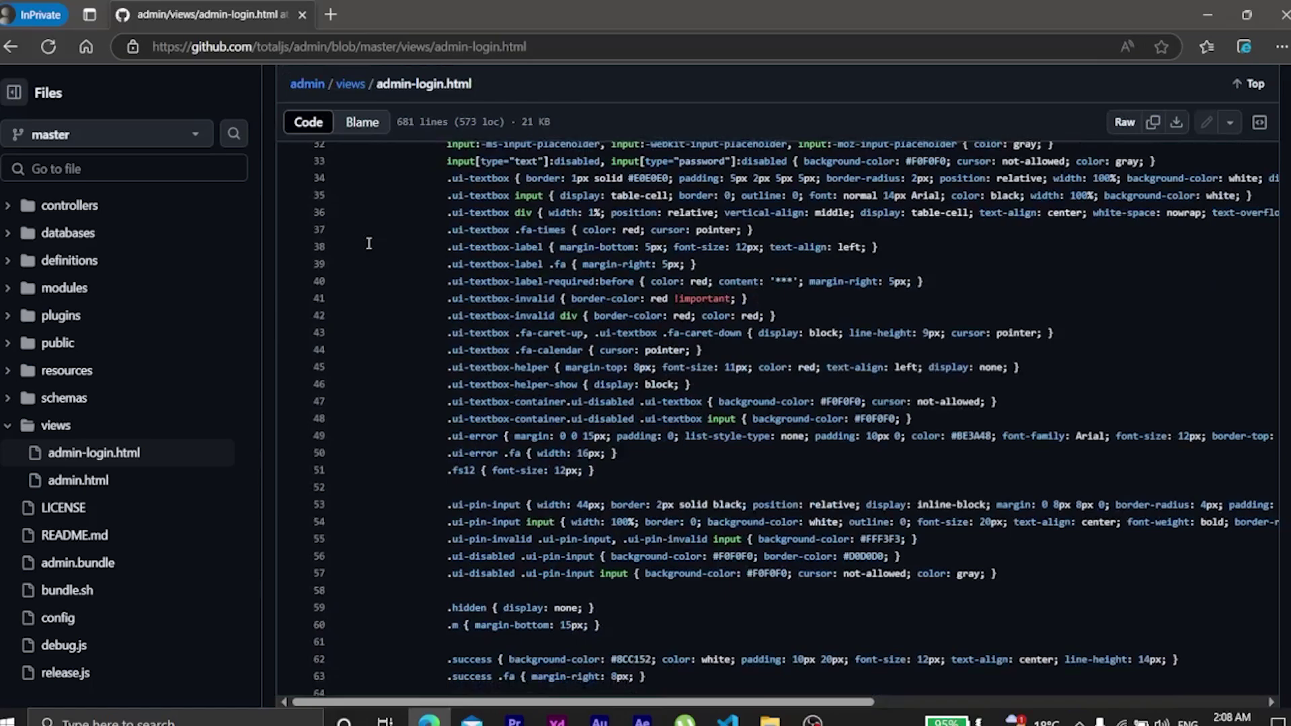
left_click(11, 46)
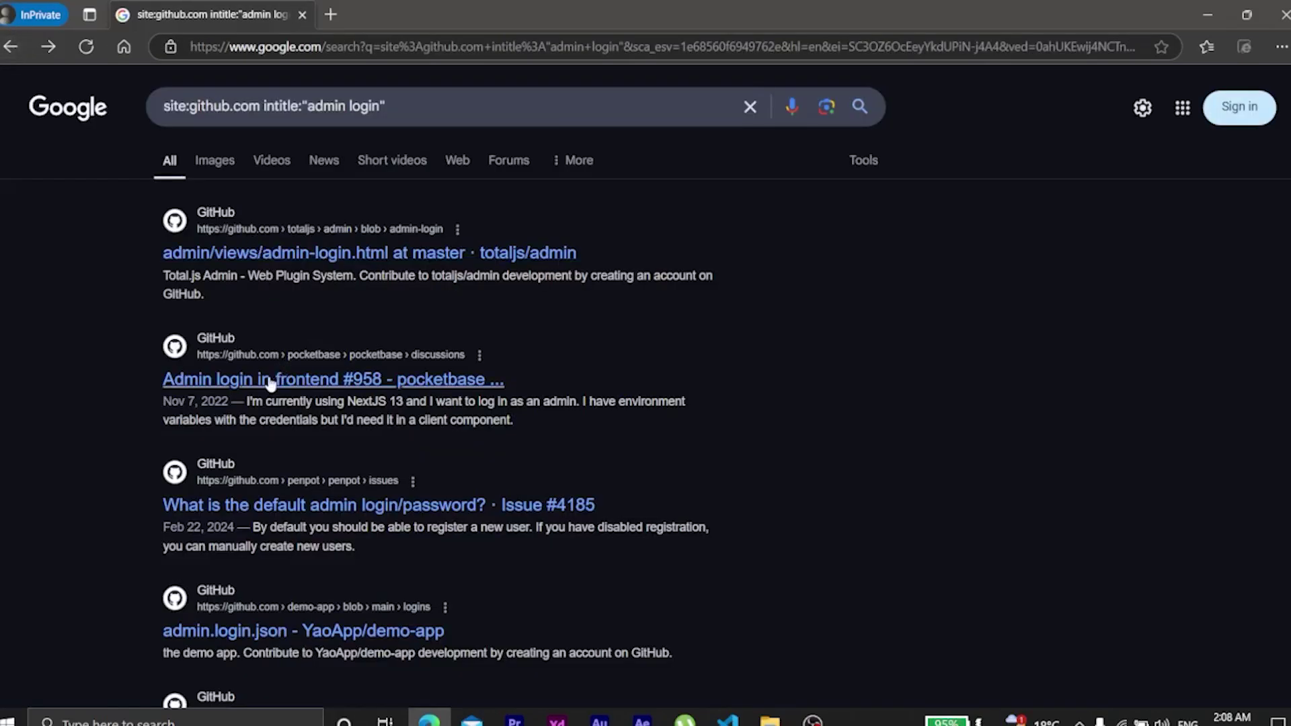
scroll(270, 383, "down", 1)
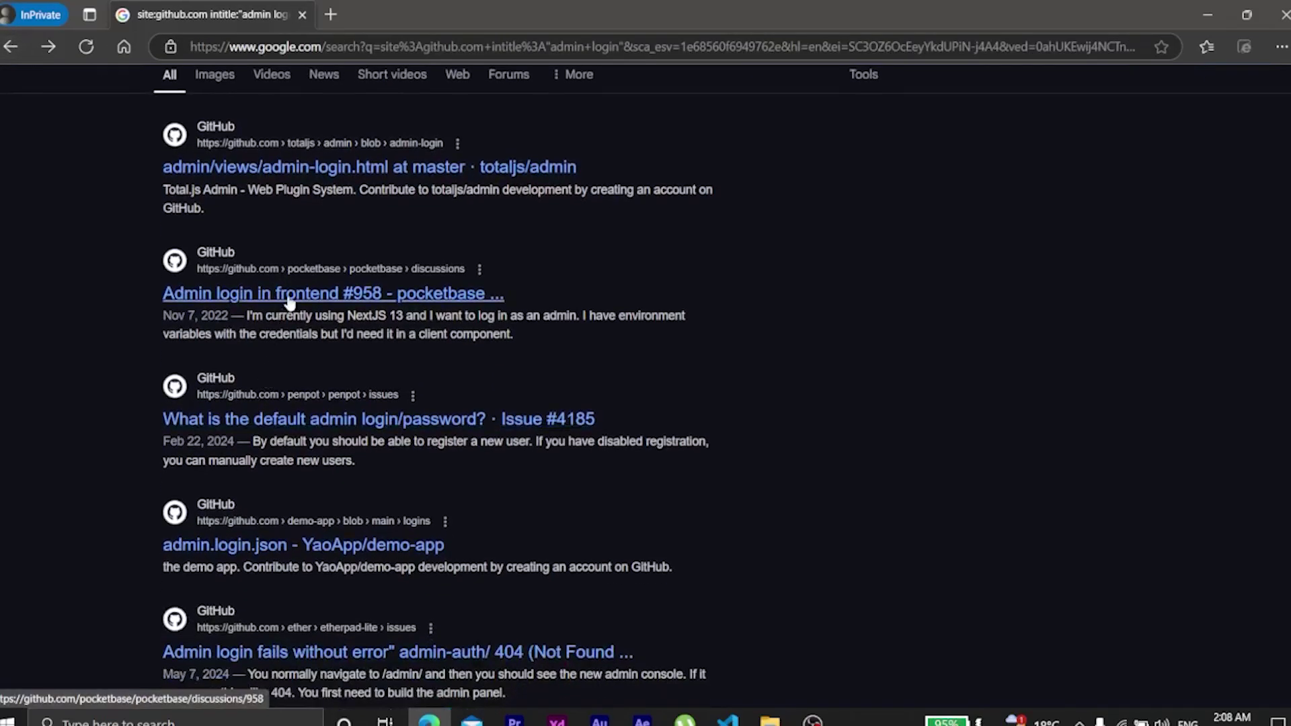
scroll(289, 300, "down", 3)
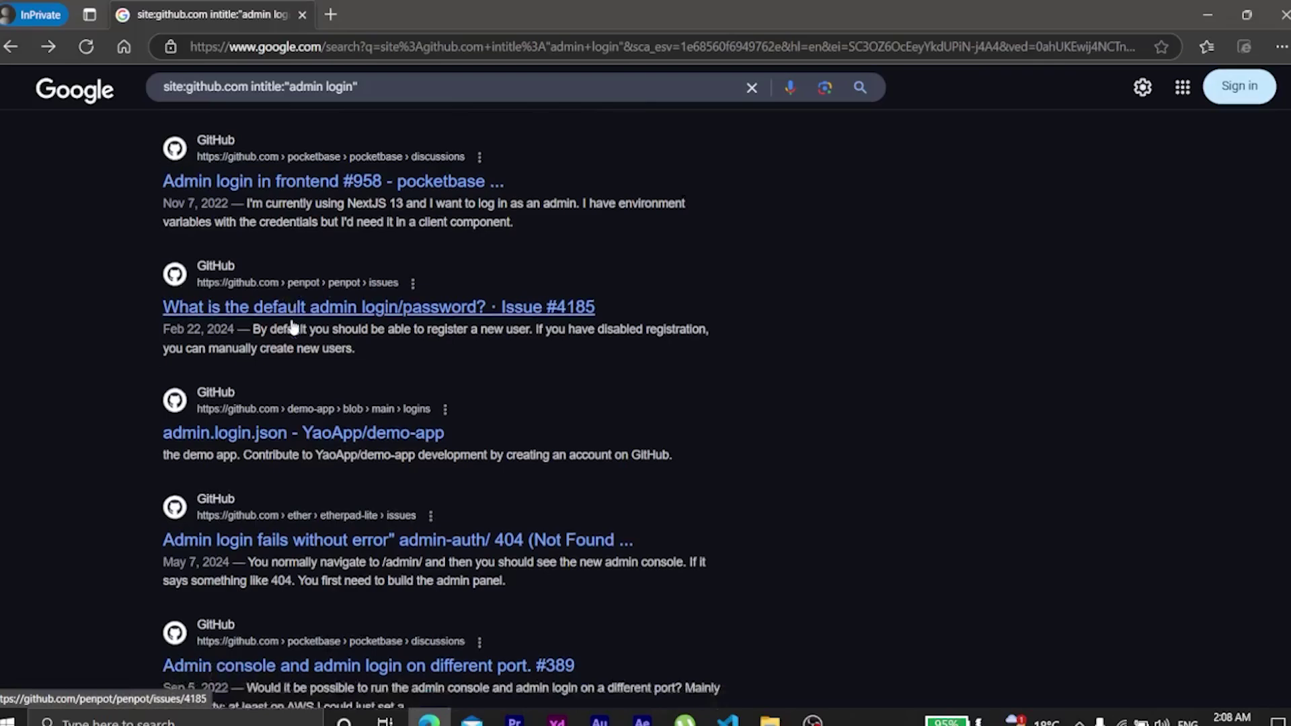
scroll(278, 332, "up", 4)
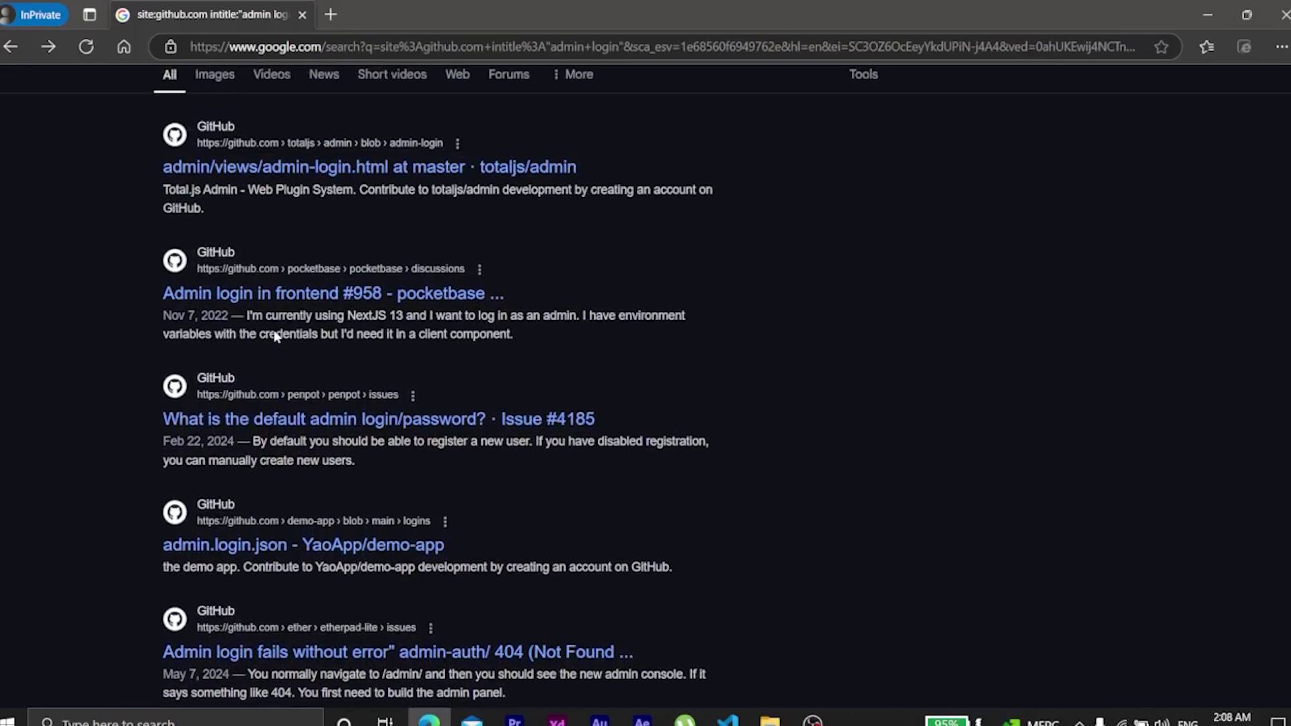
scroll(273, 334, "down", 5)
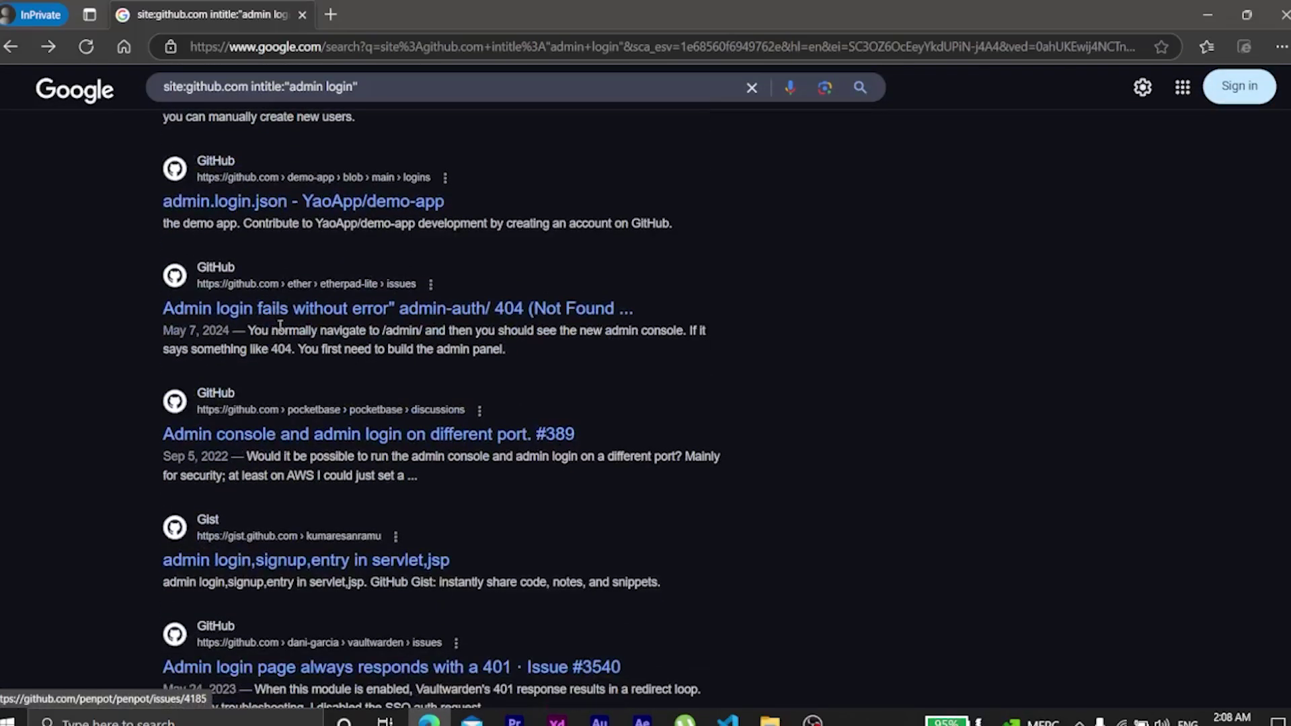
scroll(280, 326, "down", 2)
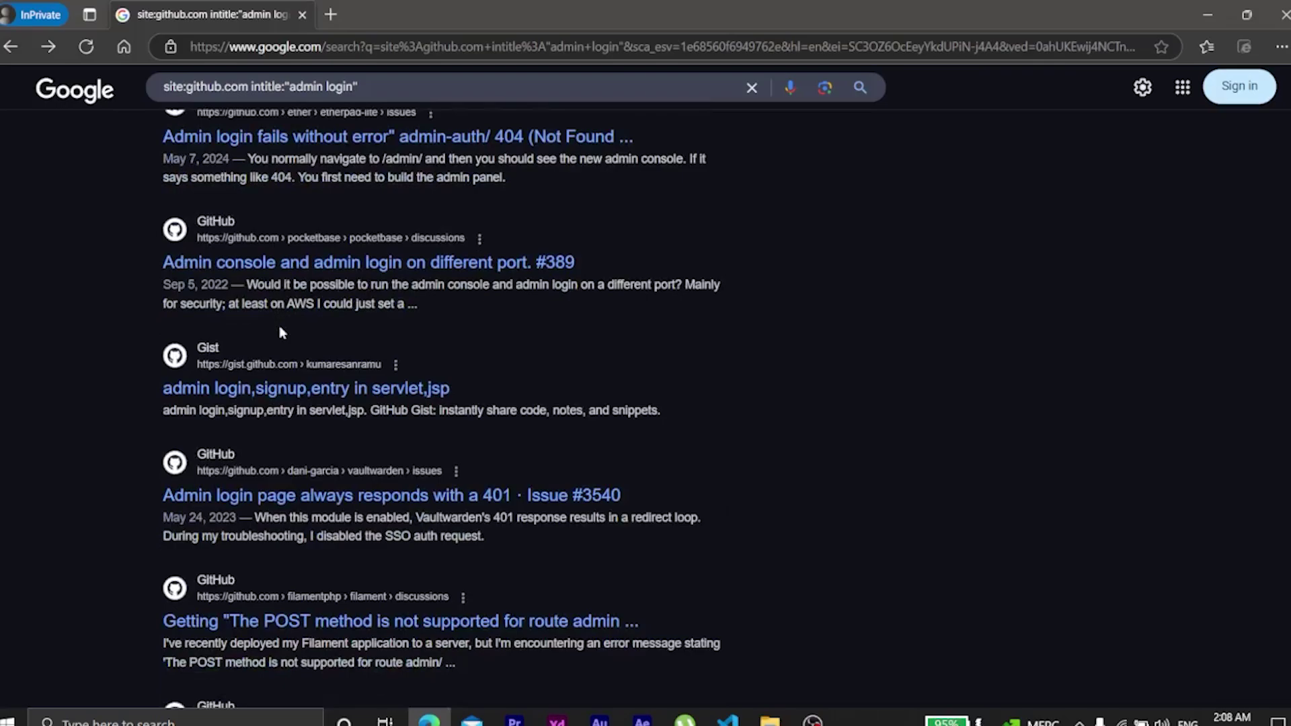
scroll(278, 296, "up", 7)
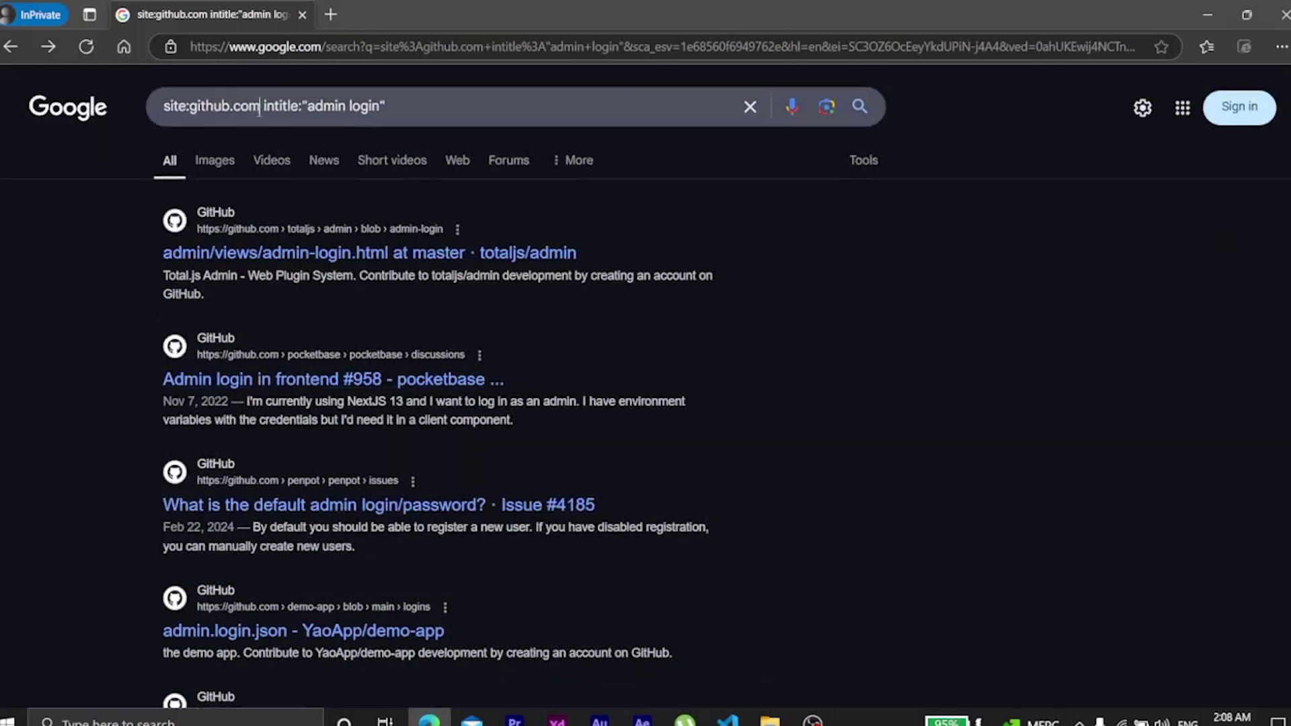
left_click_drag(260, 107, 199, 110)
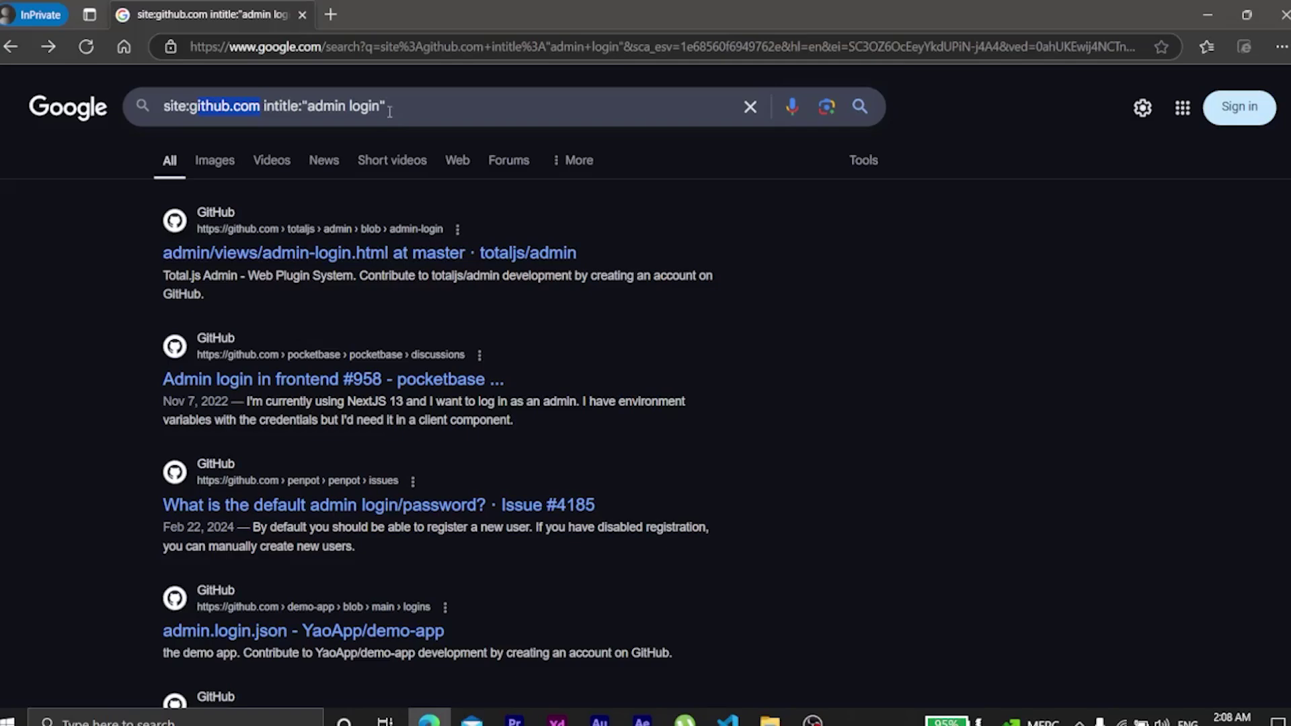
Step: Overwrite the site:github.com intitle:"admin login" query with inurl: "/wp-admin"
left_click_drag(413, 107, 163, 109)
type("in")
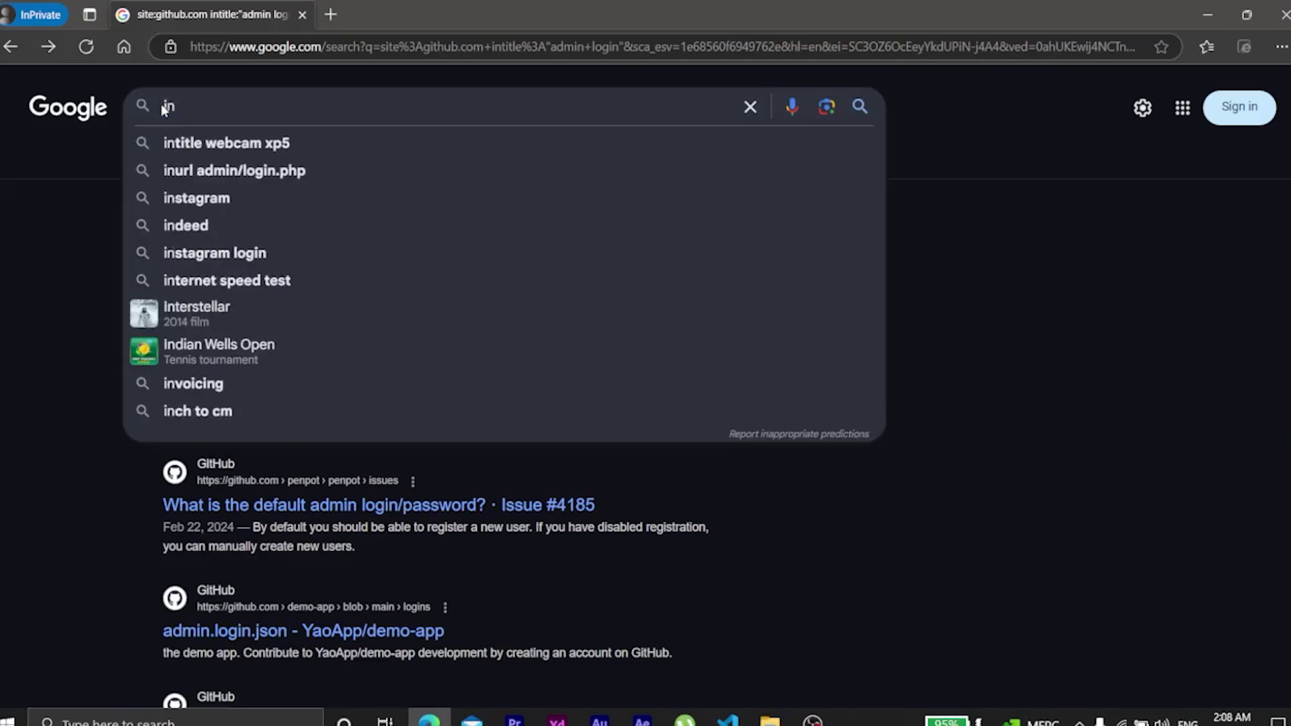
type("url:")
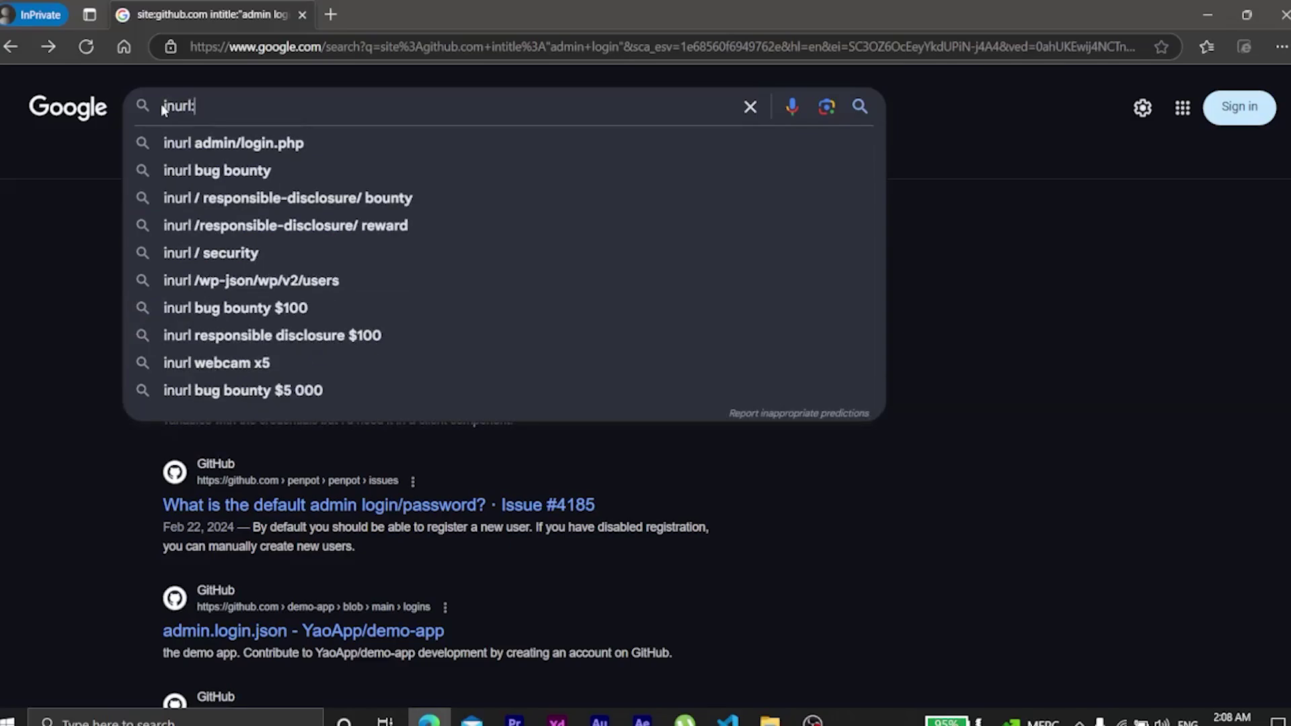
type("\"/")
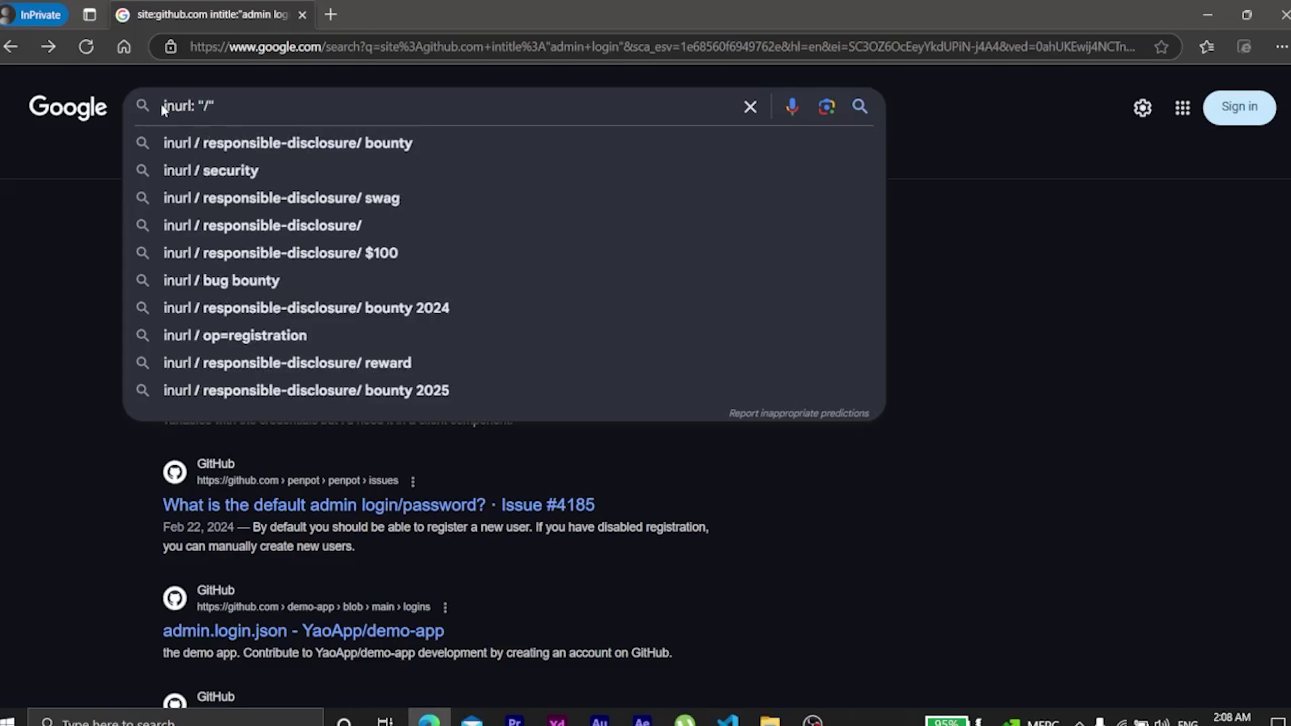
type("wp")
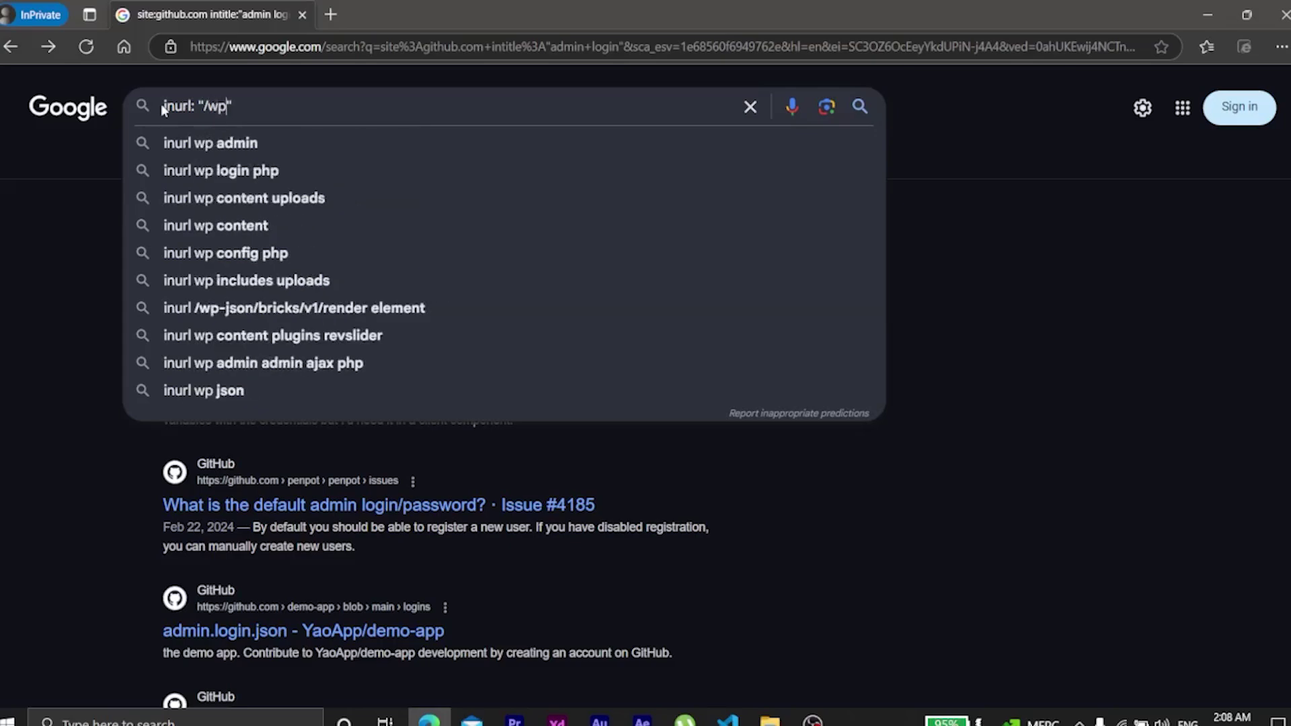
type("-admin")
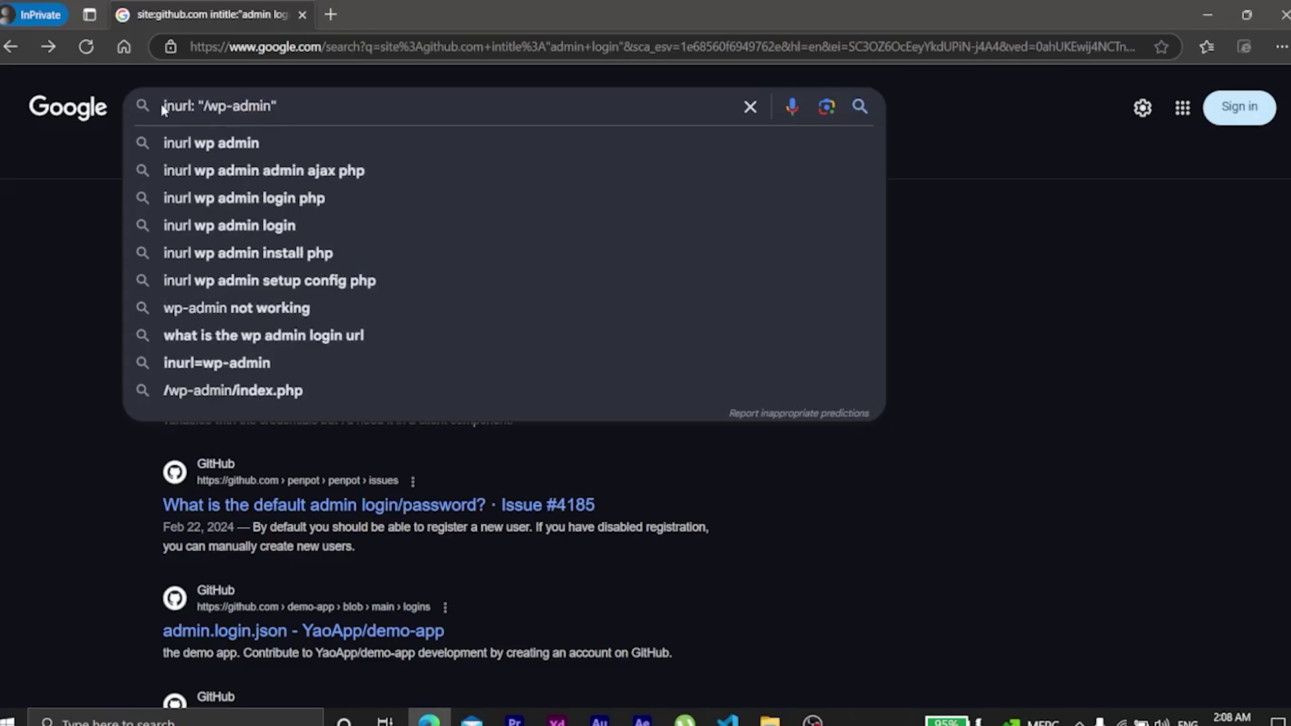
Step: Run the inurl: "/wp-admin" search, browse thefreecat.org's exposed /wp-admin index, then go back
key("Return")
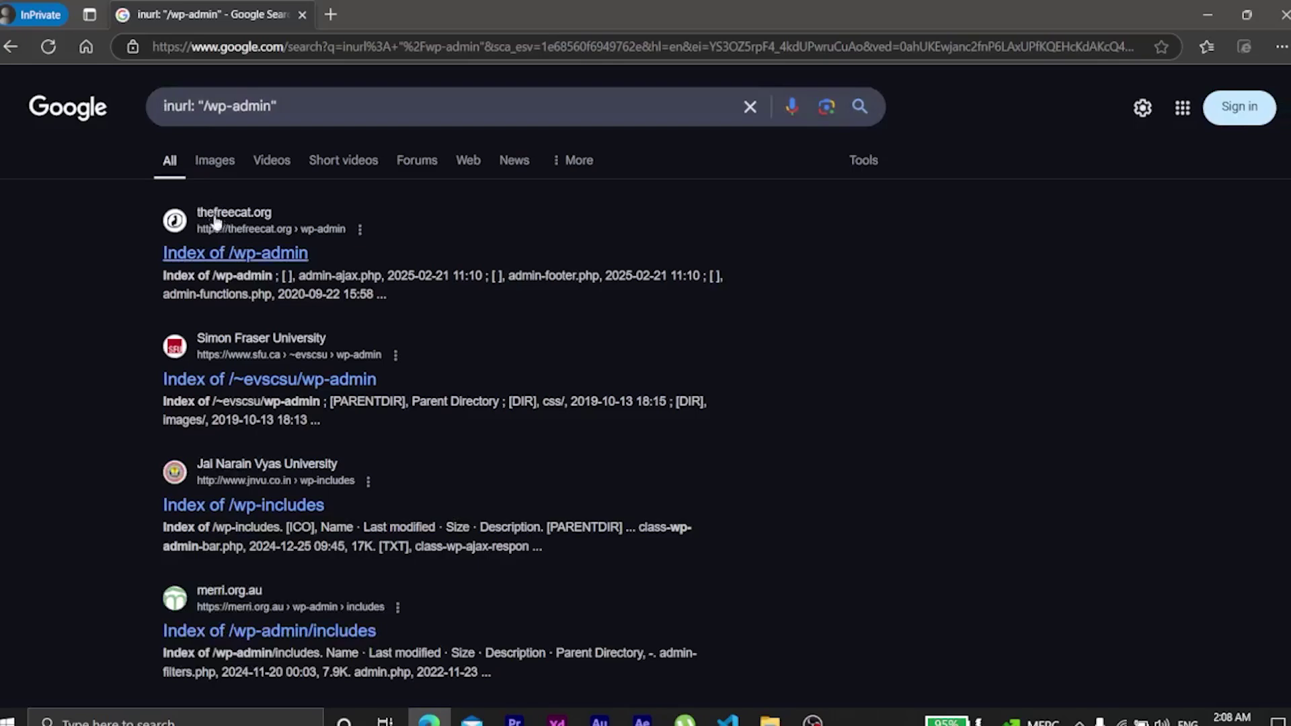
left_click(255, 263)
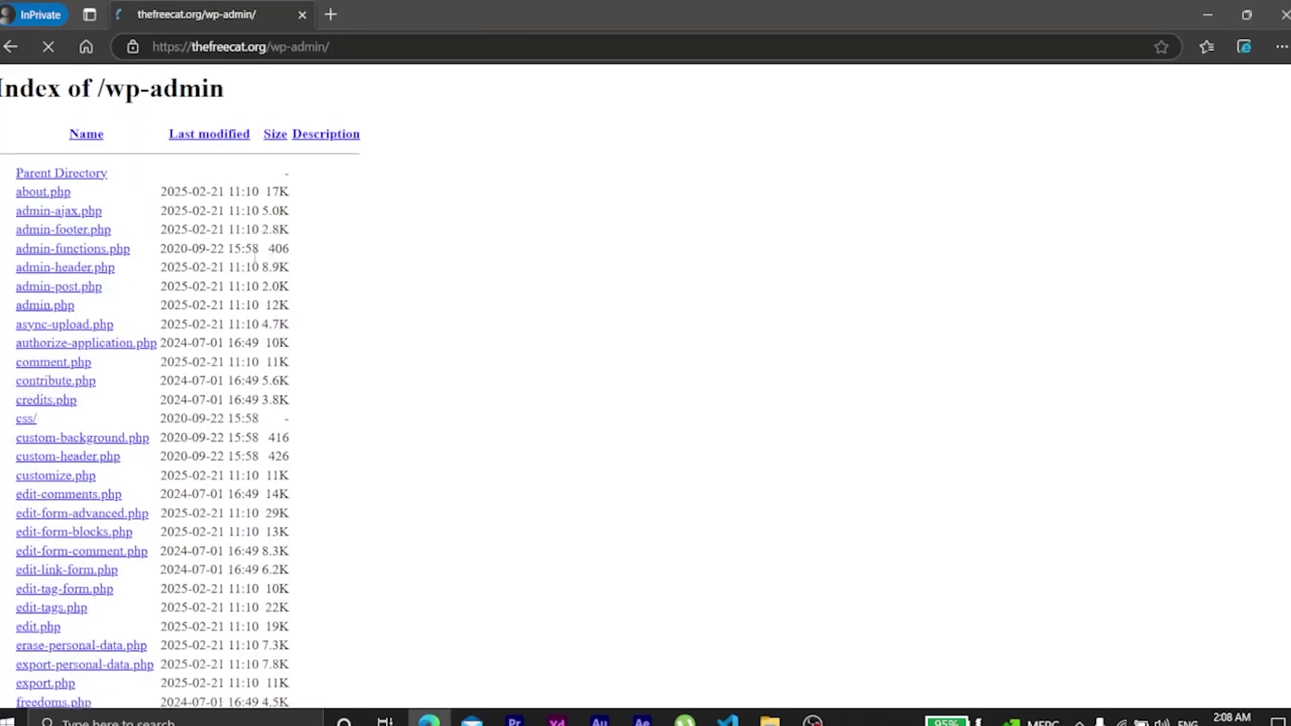
scroll(143, 199, "down", 3)
scroll(106, 192, "up", 3)
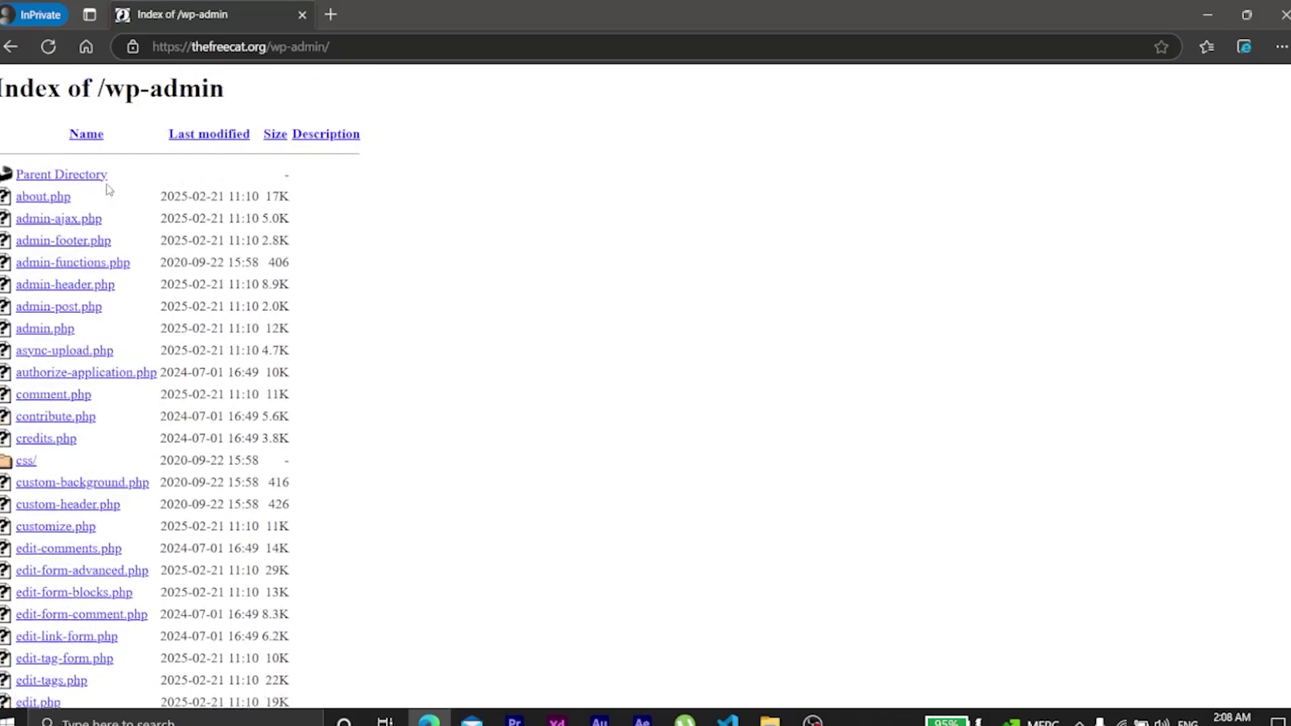
scroll(106, 100, "down", 5)
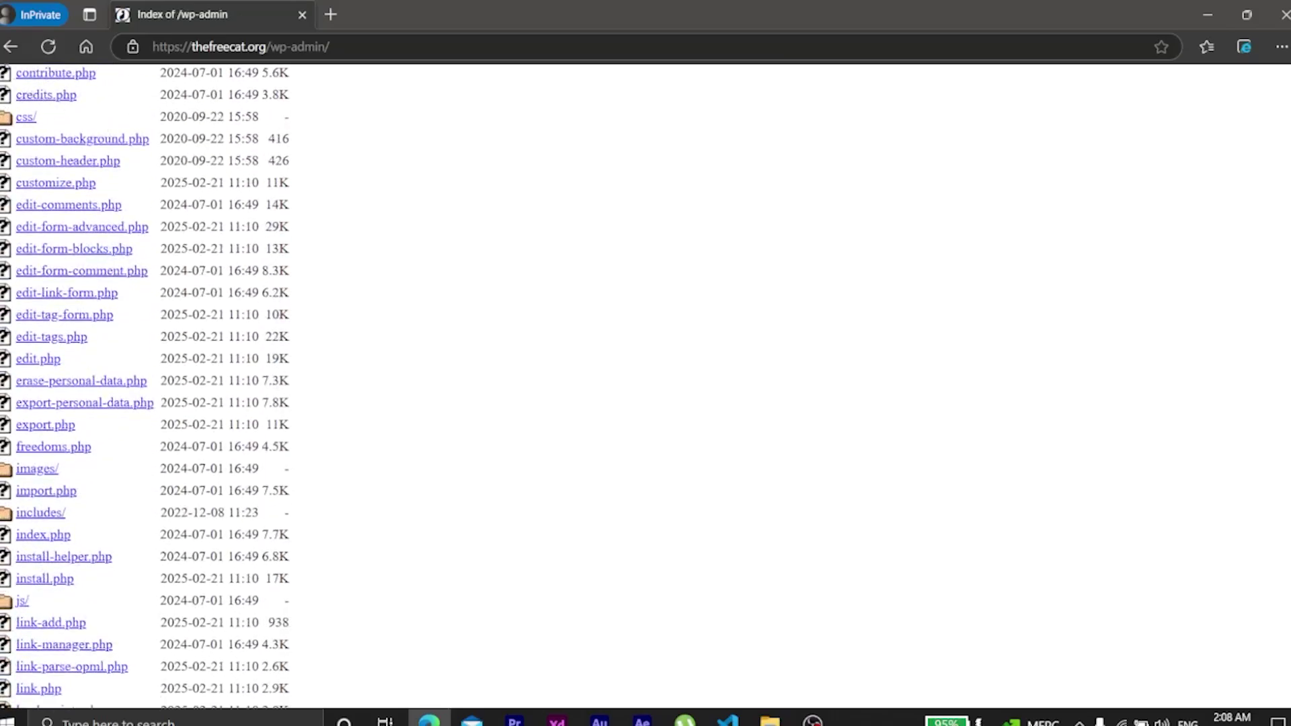
left_click(10, 47)
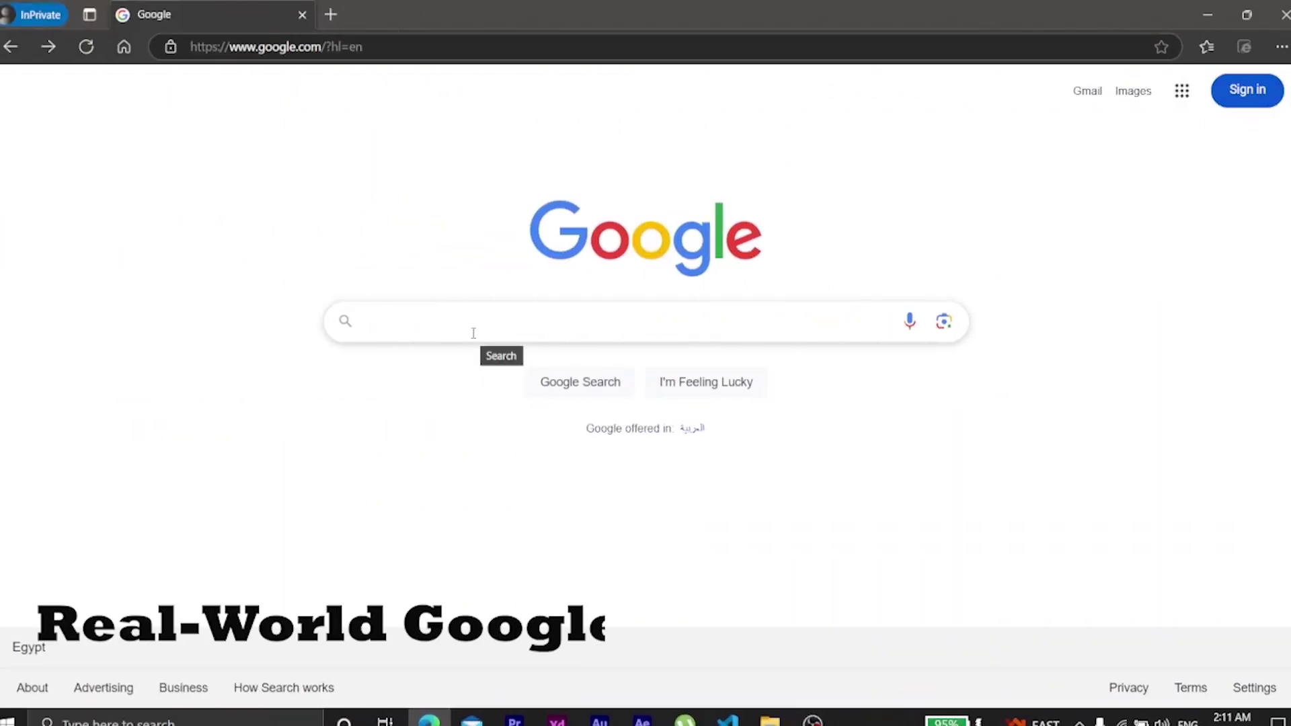
Step: Enter the dork query inurl:/view/index.shtml in the Google search box
left_click(473, 333)
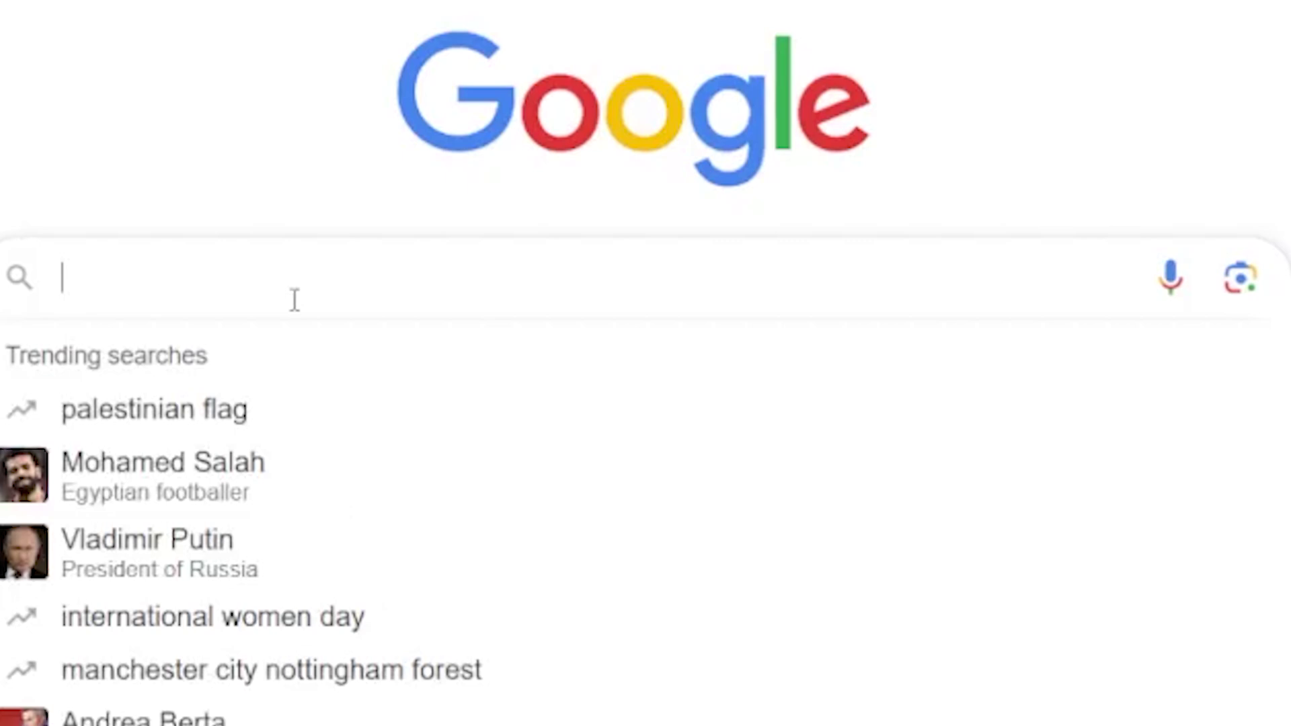
type("inu")
type("rl")
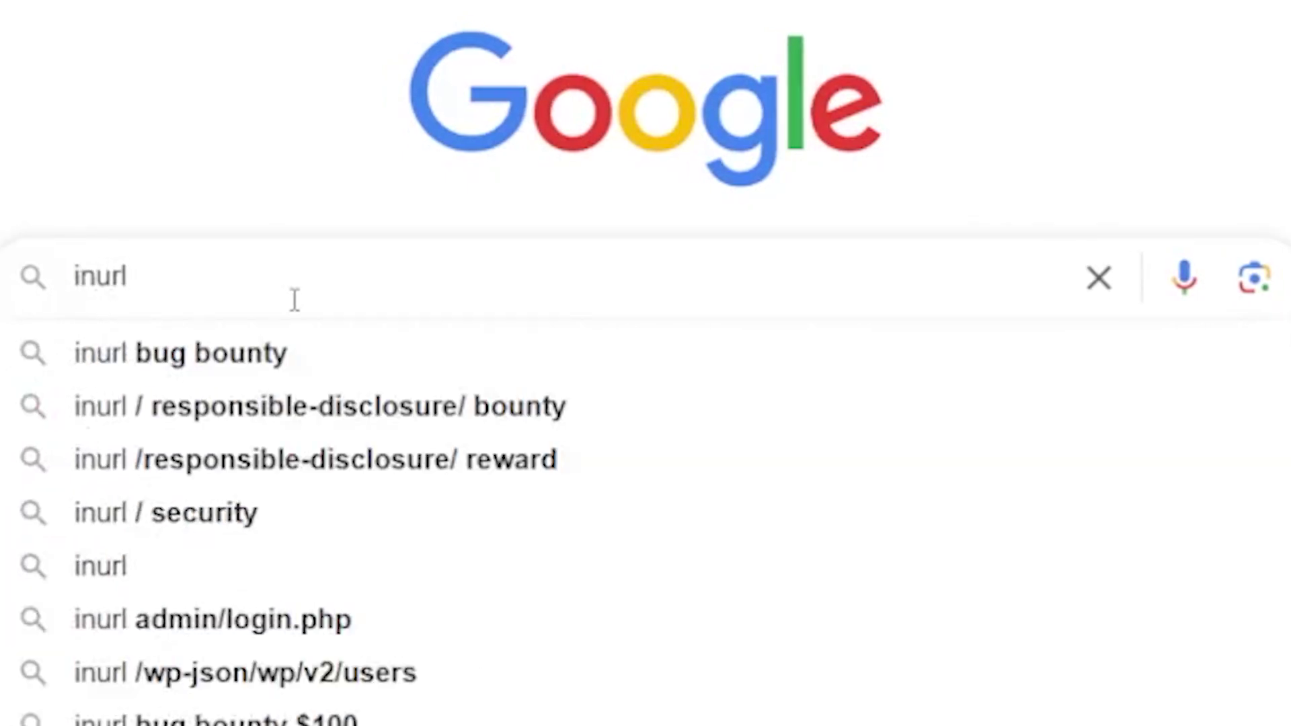
type(":/")
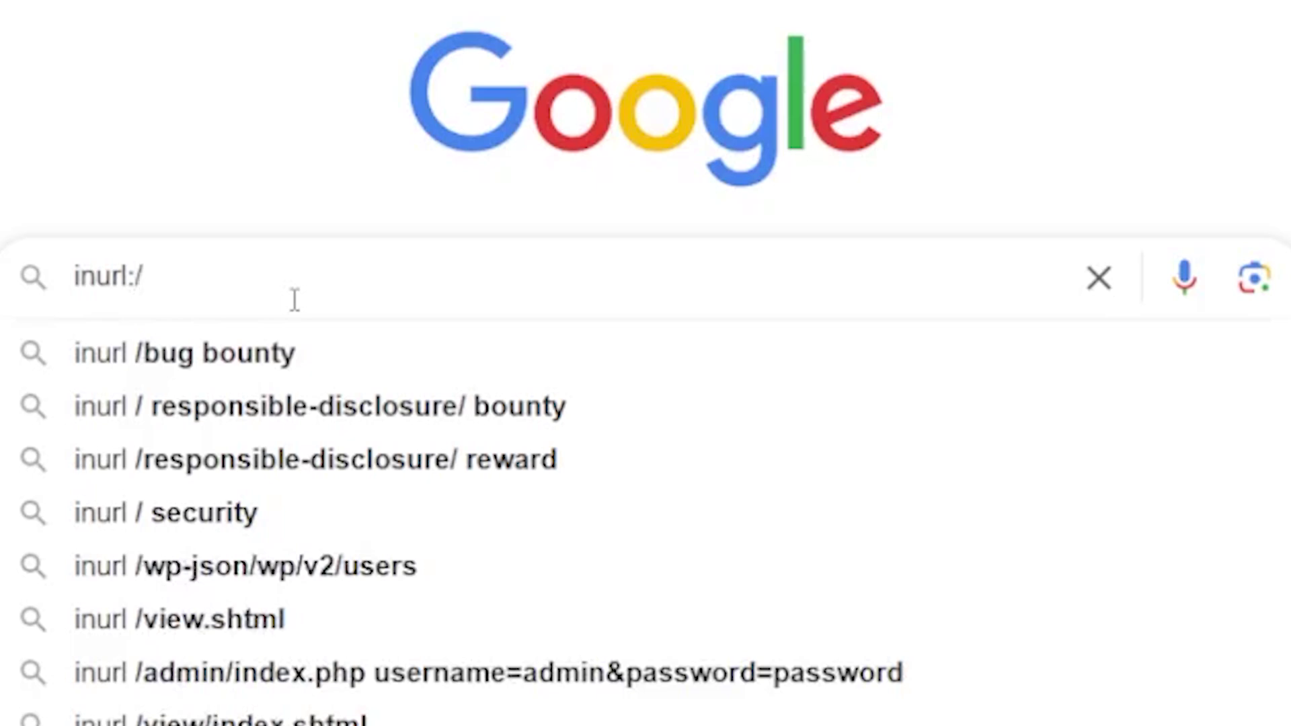
type("view")
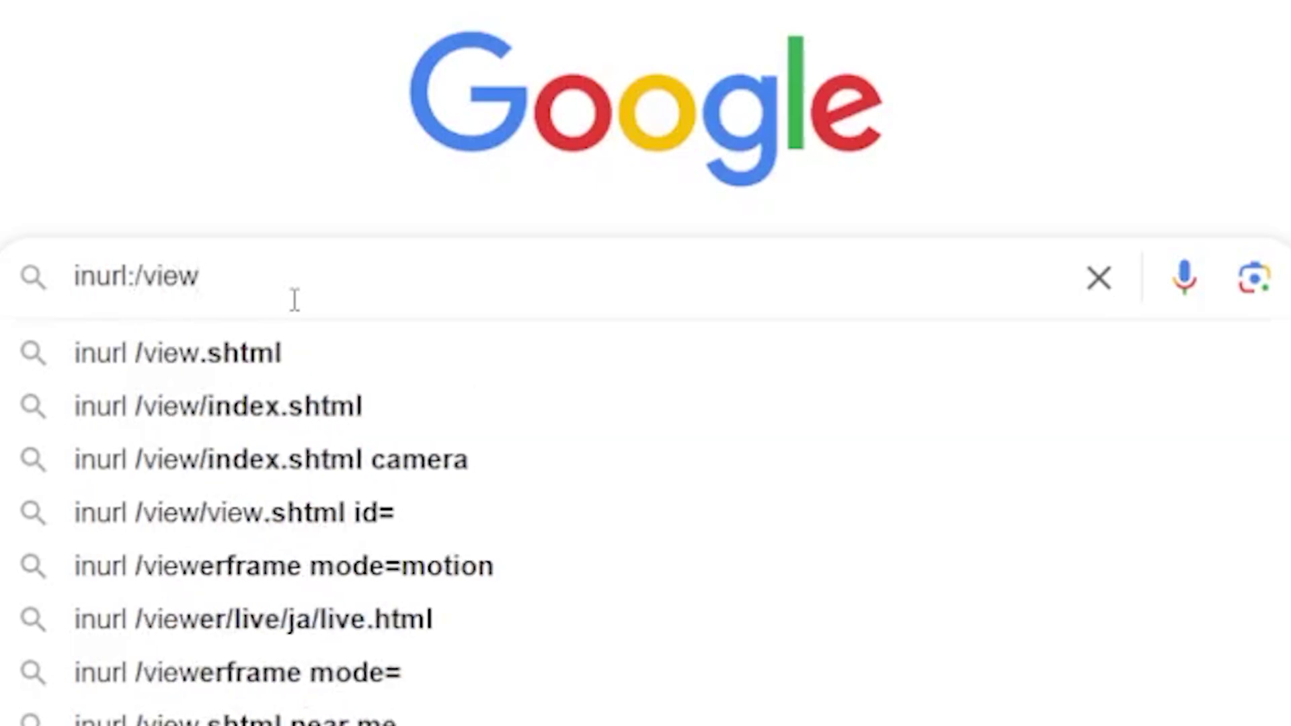
type("/index")
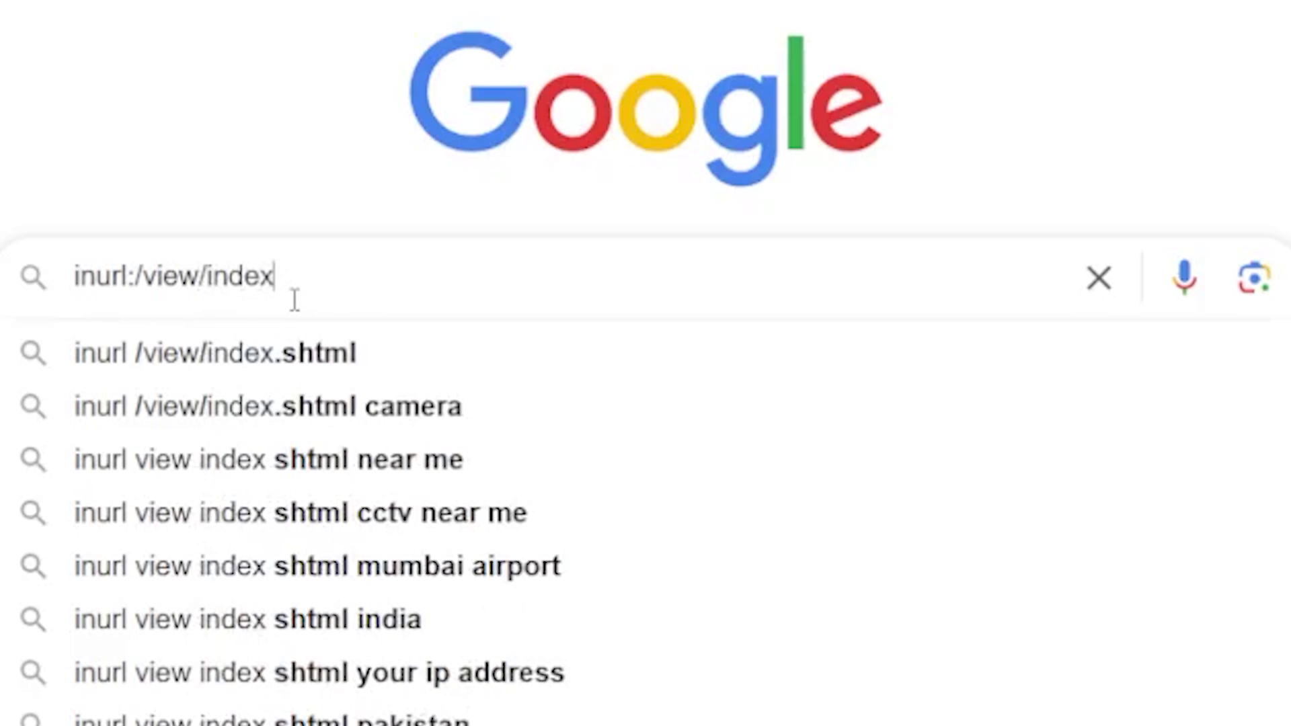
type(".shtm")
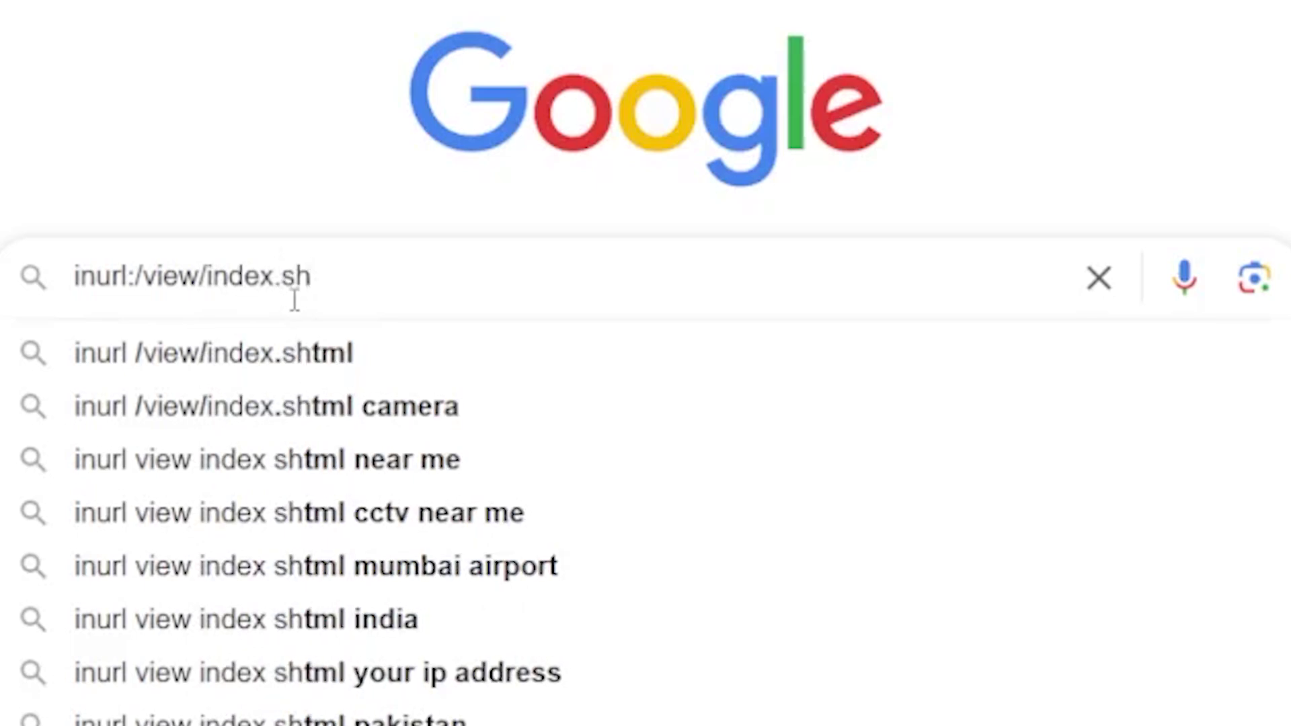
type("l")
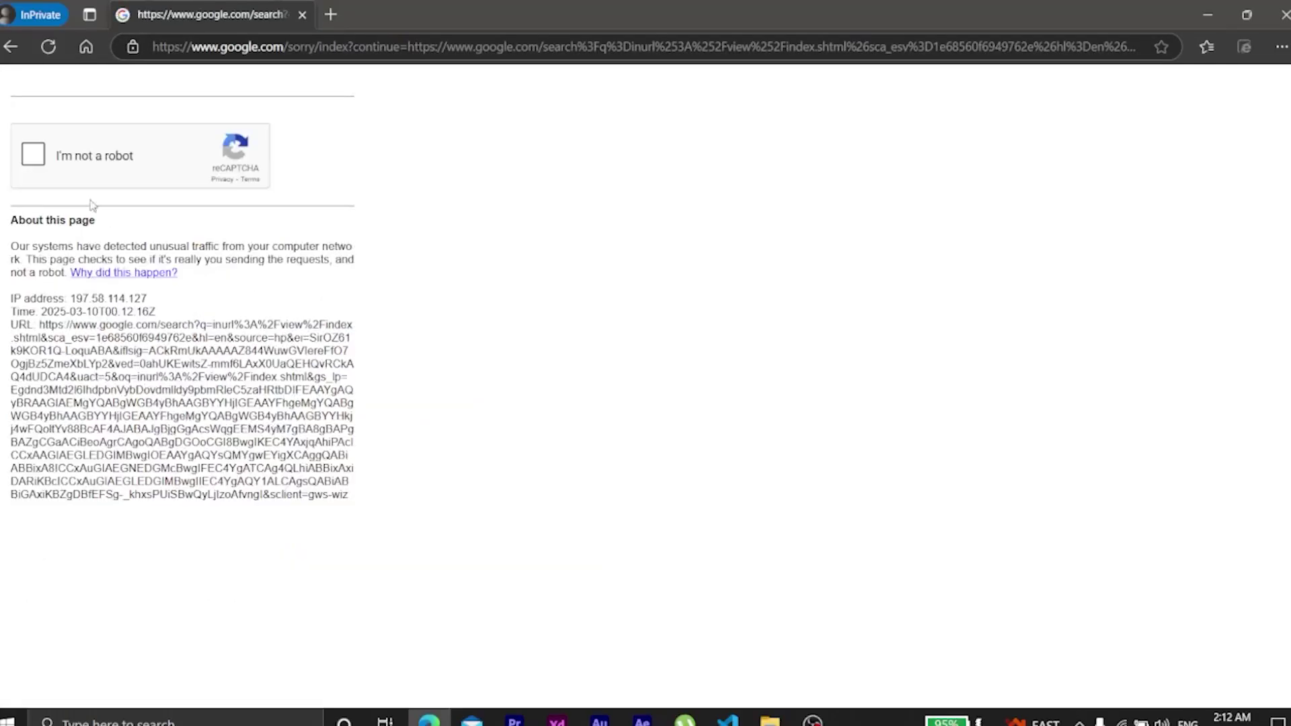
left_click(40, 155)
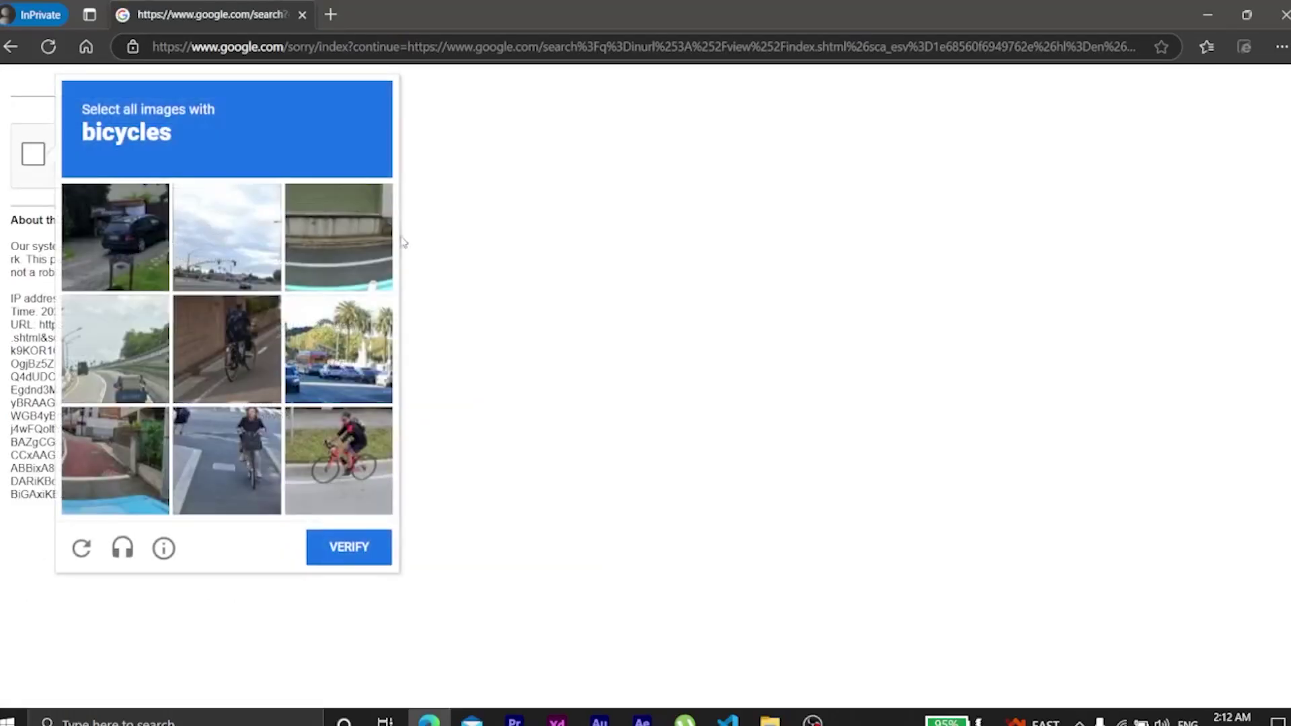
left_click(336, 460)
left_click(237, 462)
left_click(228, 350)
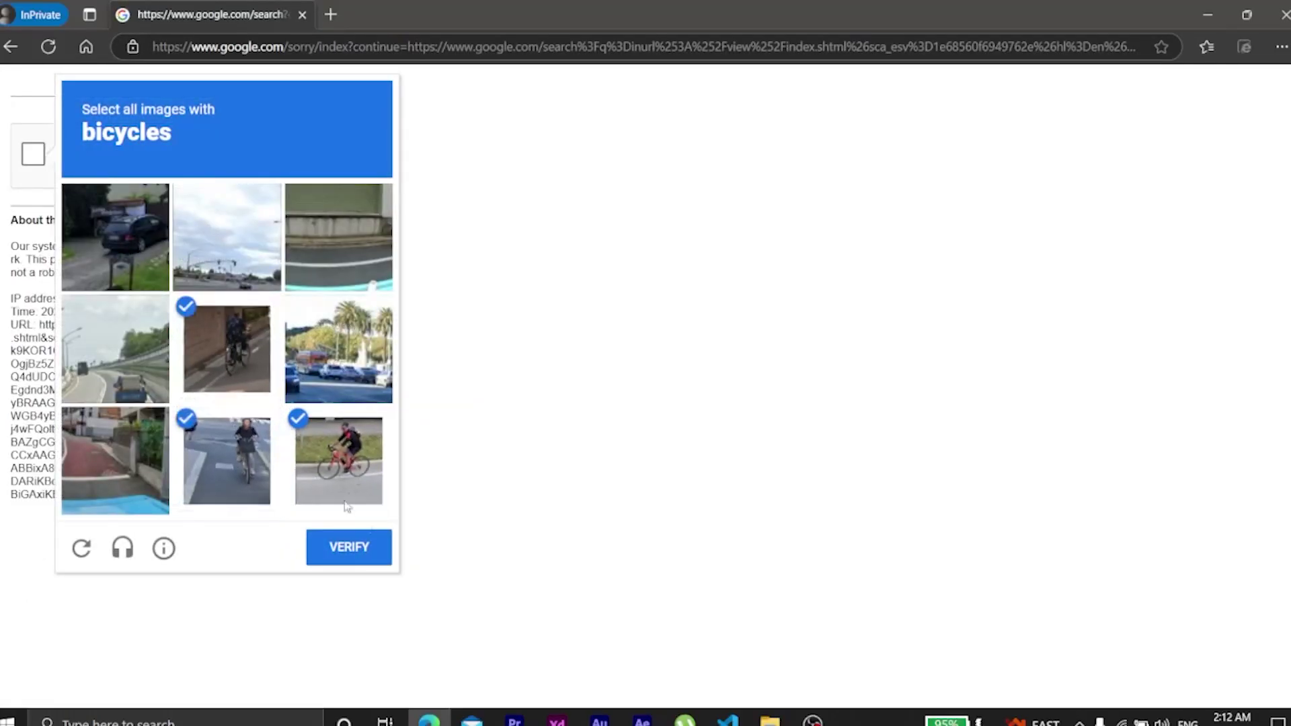
left_click(378, 562)
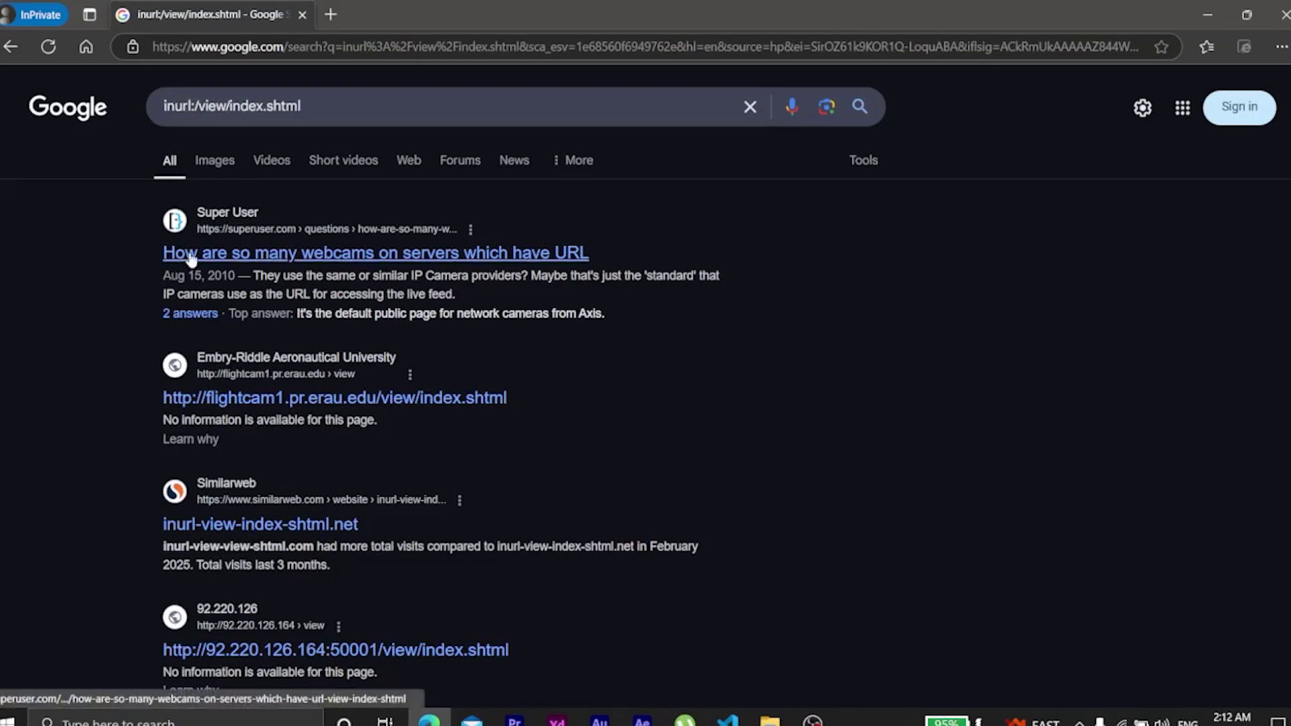
scroll(113, 236, "down", 3)
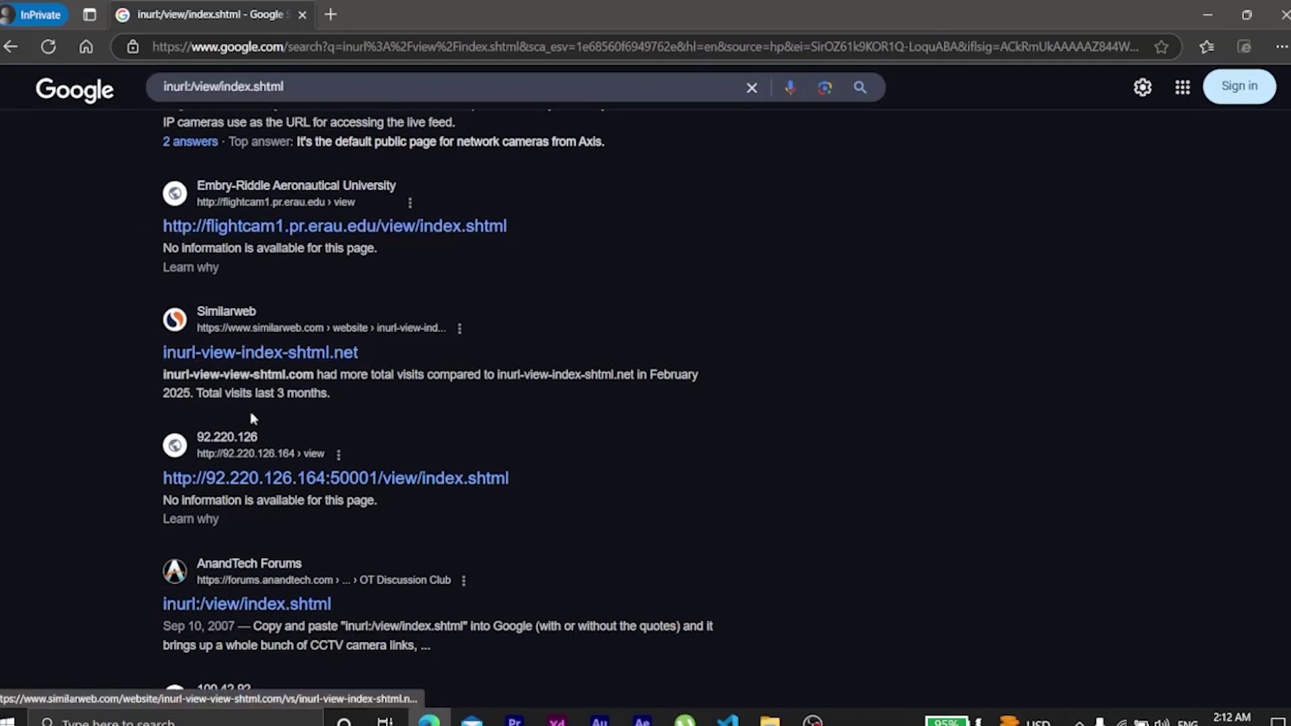
left_click(249, 478)
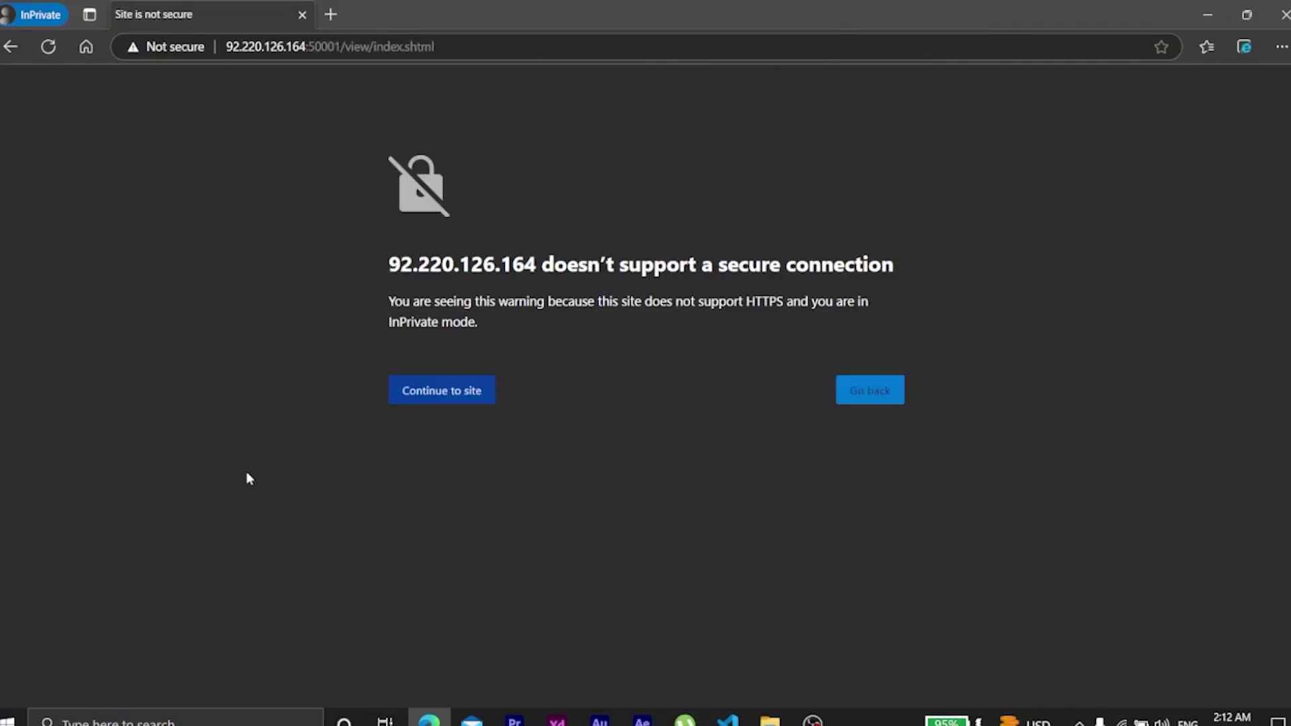
Step: Proceed past the insecure-connection warning and tilt the Gautefall Skisenter camera up
left_click(422, 402)
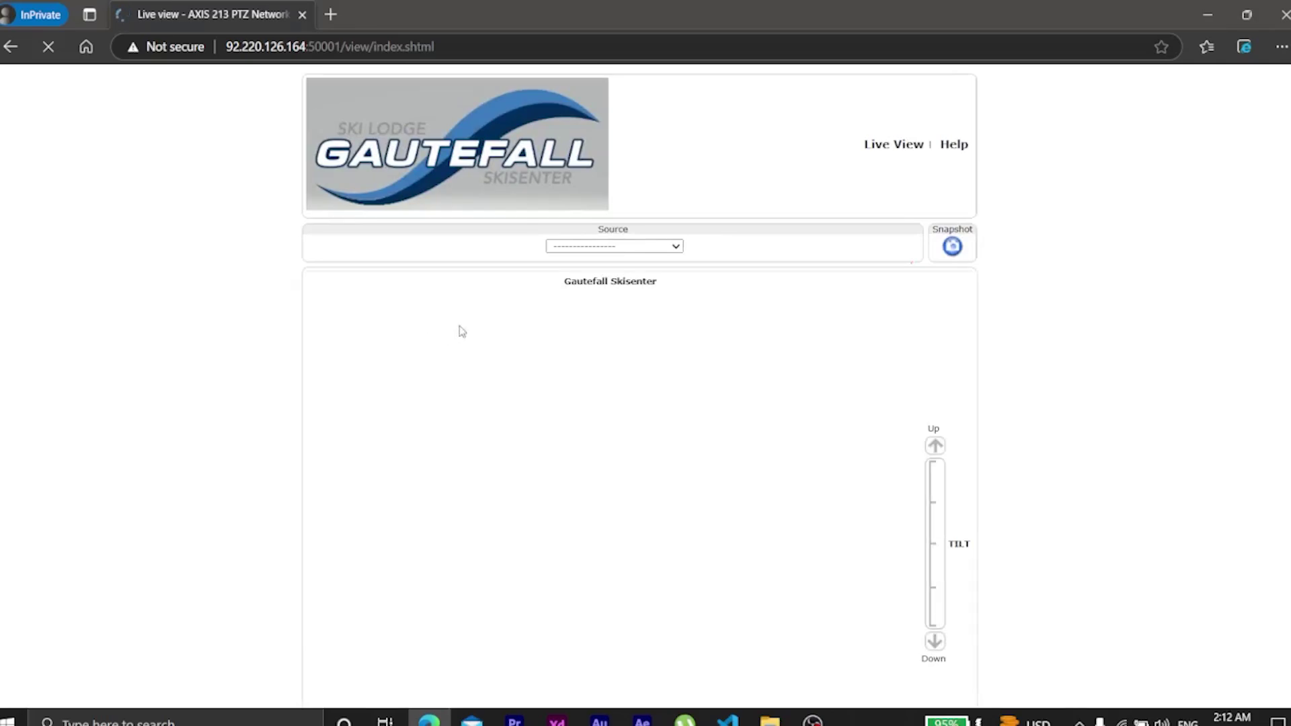
scroll(1255, 431, "down", 2)
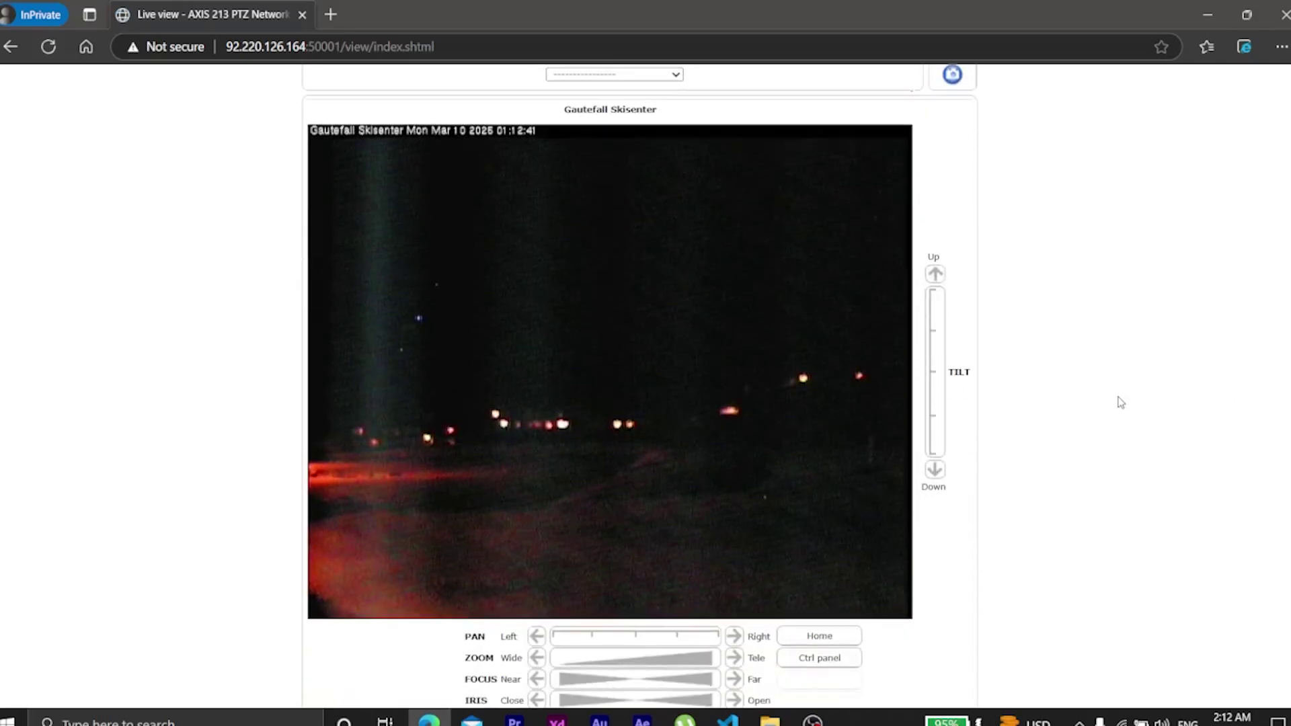
left_click(934, 276)
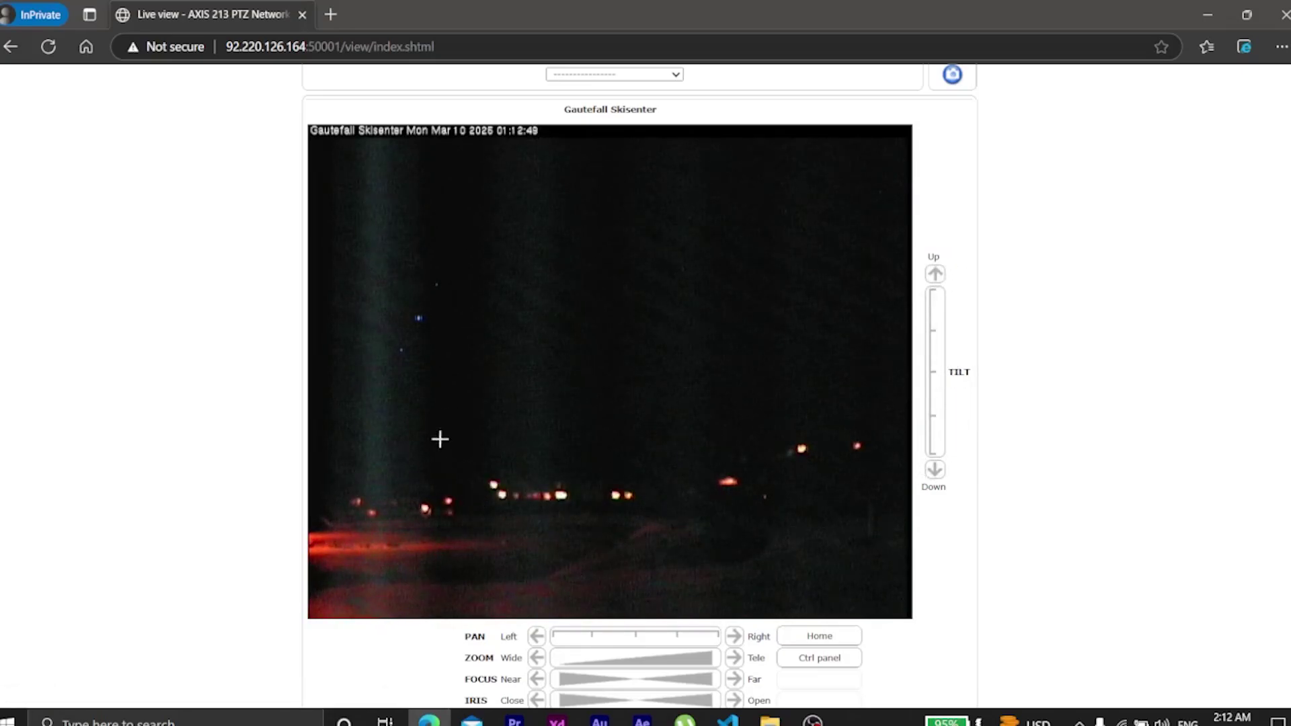
Step: Zoom the camera in toward the distant lights using the Tele end of the zoom bar
scroll(446, 417, "down", 2)
scroll(605, 471, "up", 3)
scroll(621, 478, "down", 2)
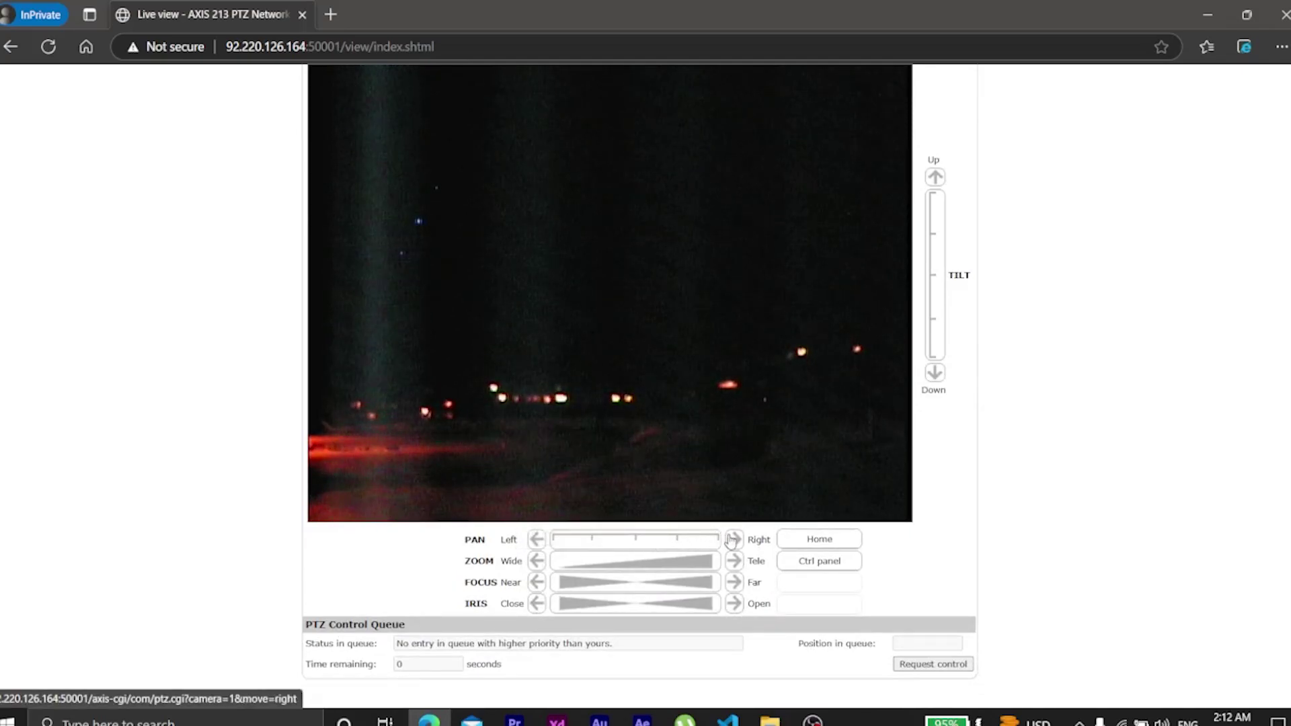
left_click(707, 563)
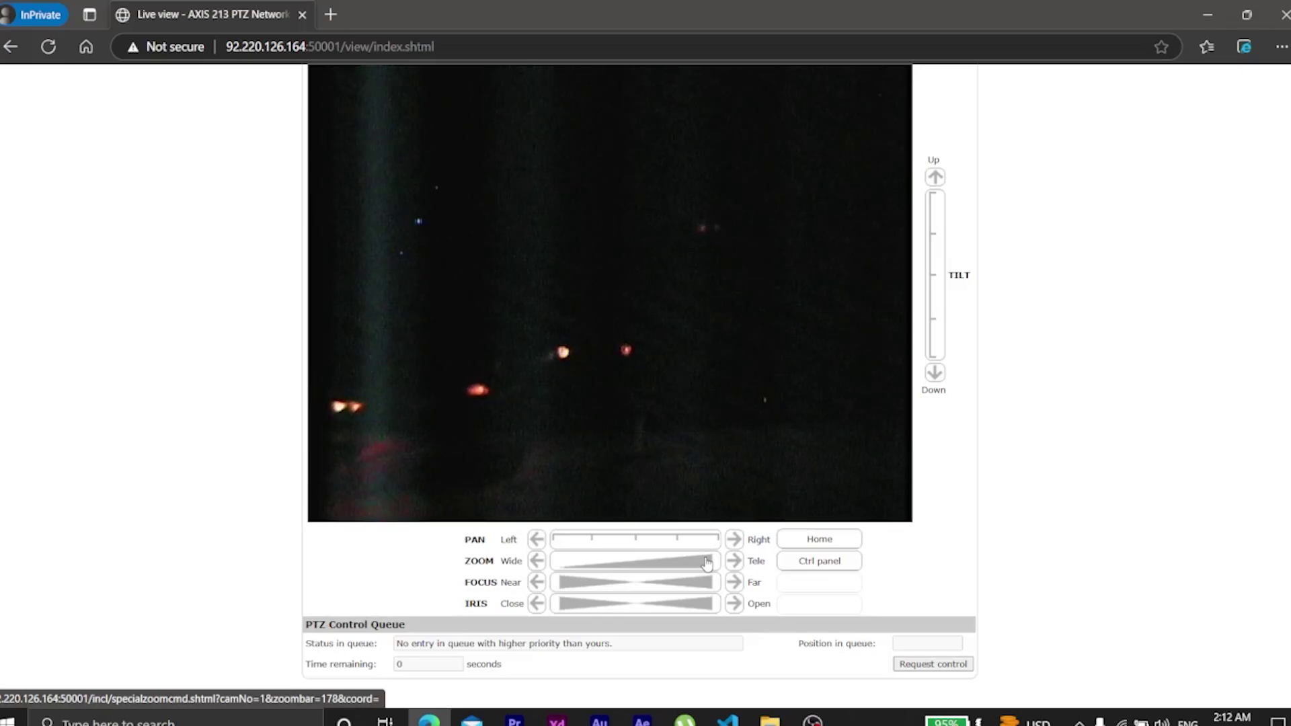
scroll(634, 417, "up", 3)
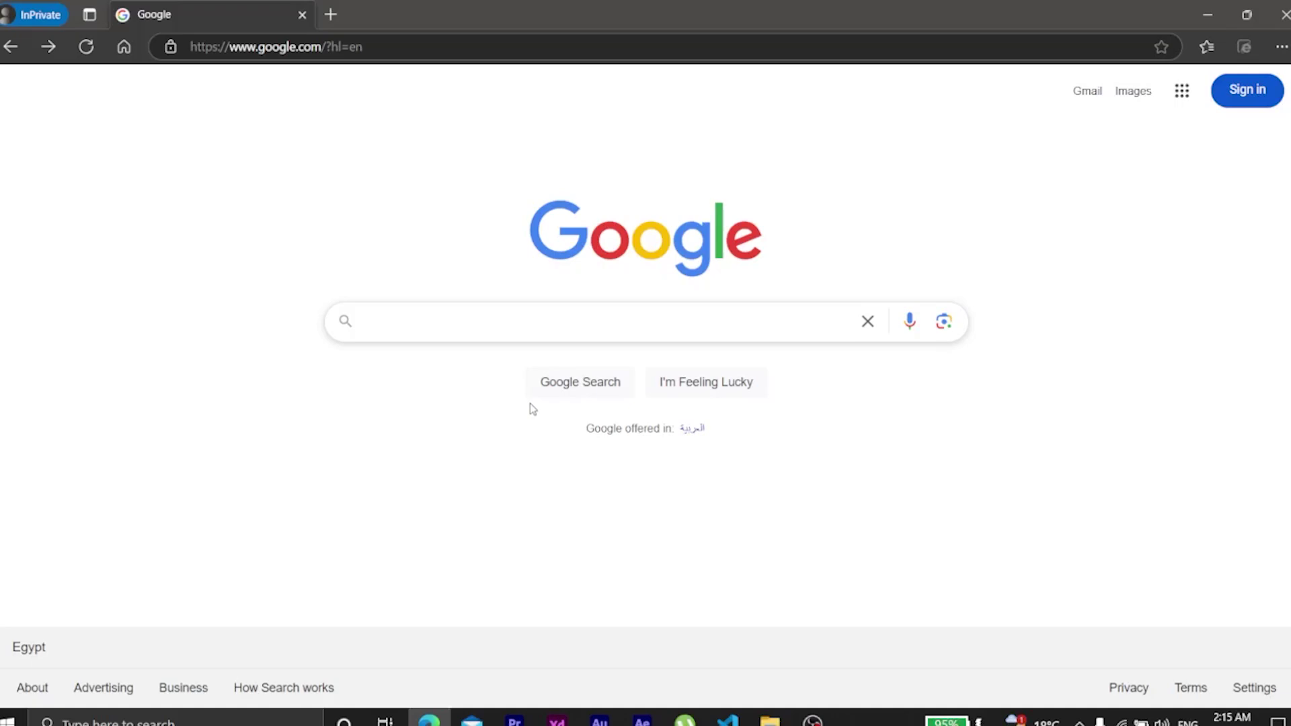
Step: Search Google for shodan and open the Shodan Search Engine site
left_click(519, 315)
type("s")
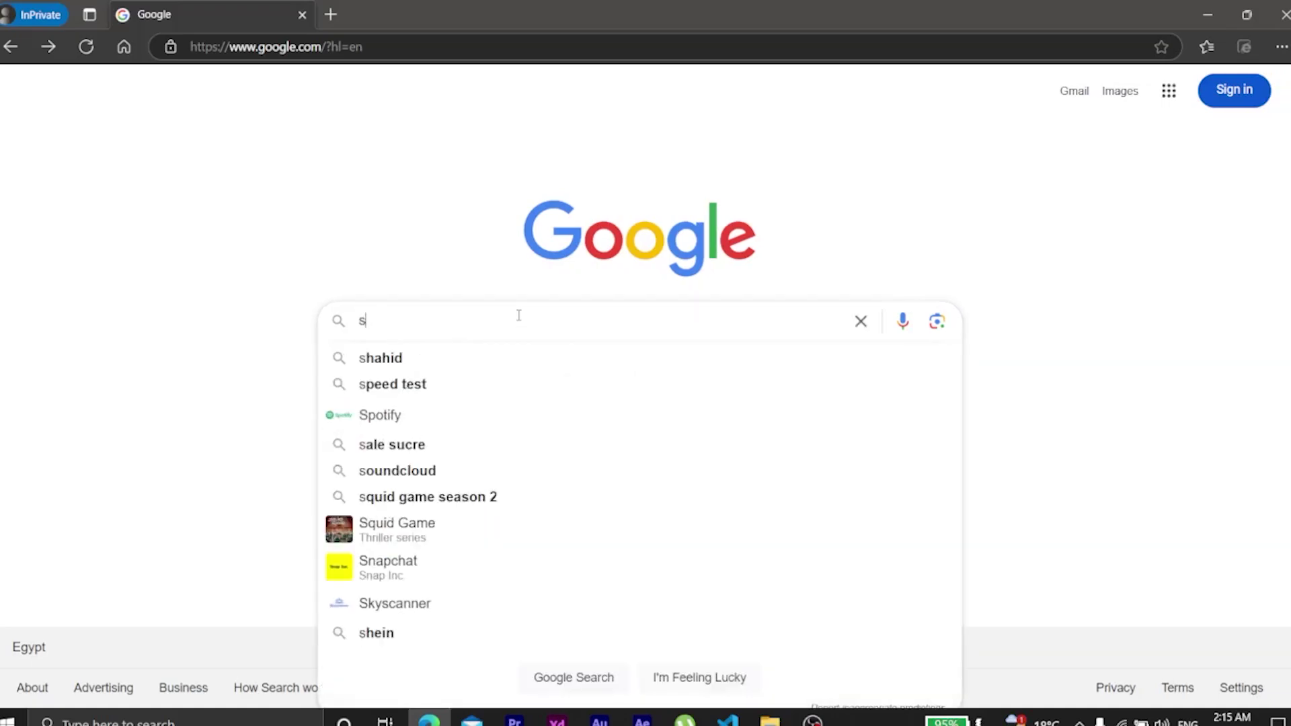
type("hodan")
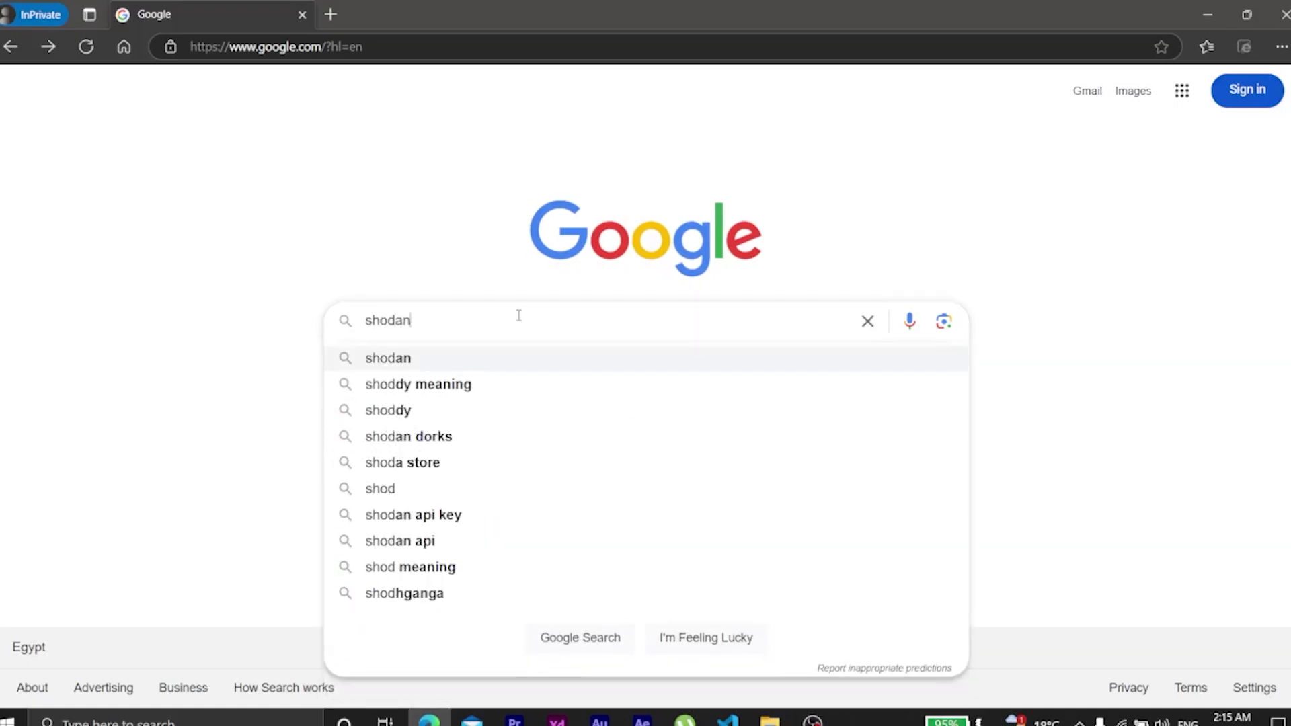
key("Return")
left_click(278, 253)
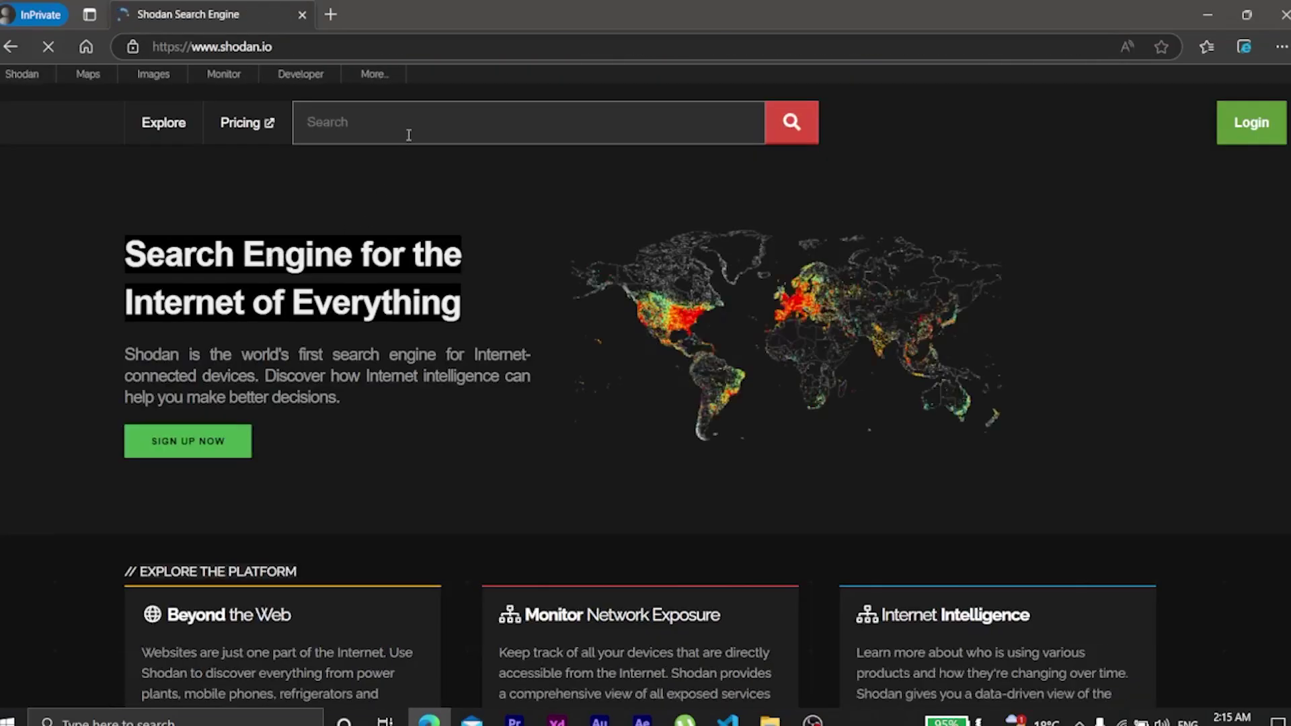
Step: Run a Shodan search for webcam using the saved search term
left_click(406, 128)
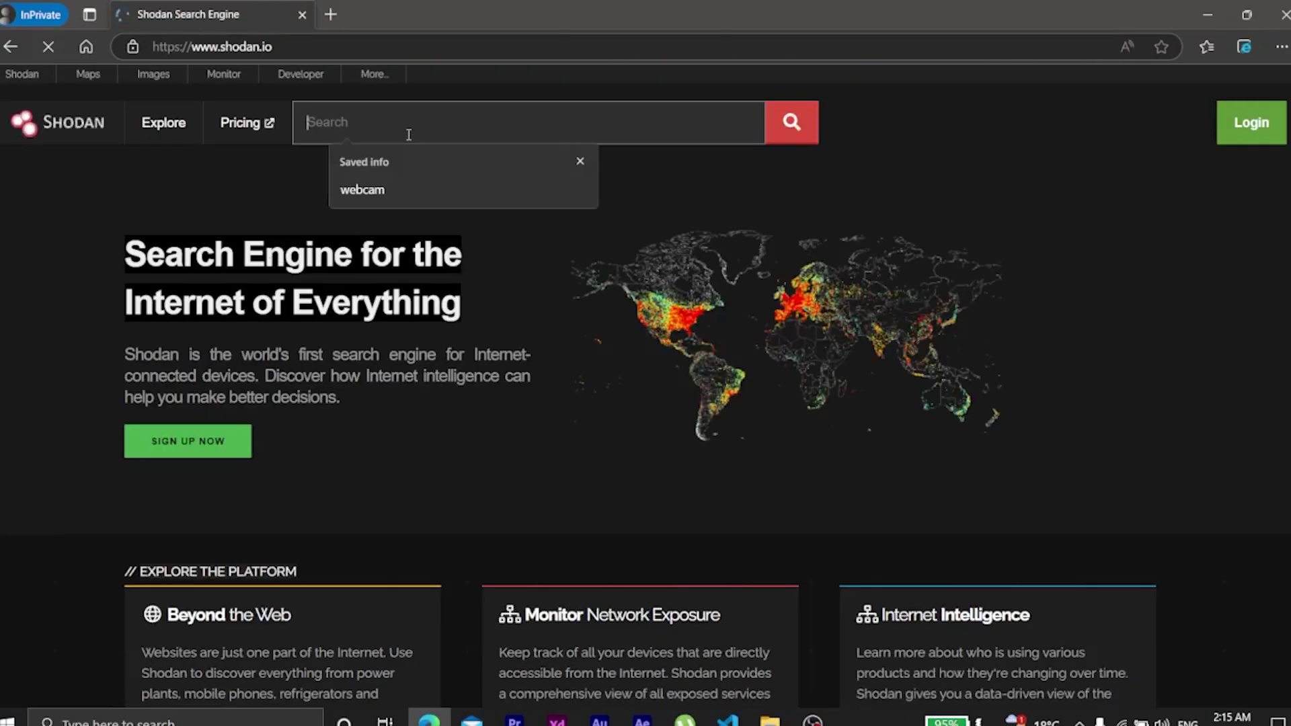
type("webcam")
left_click(371, 196)
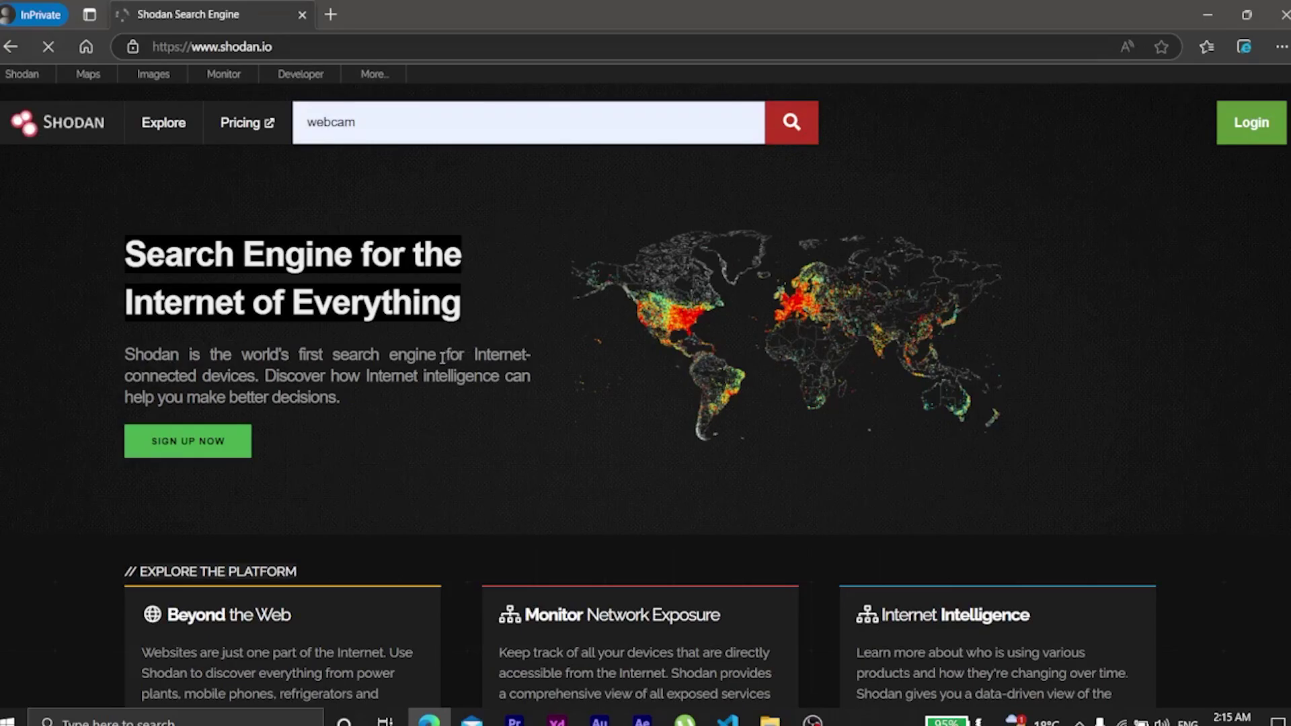
key("Return")
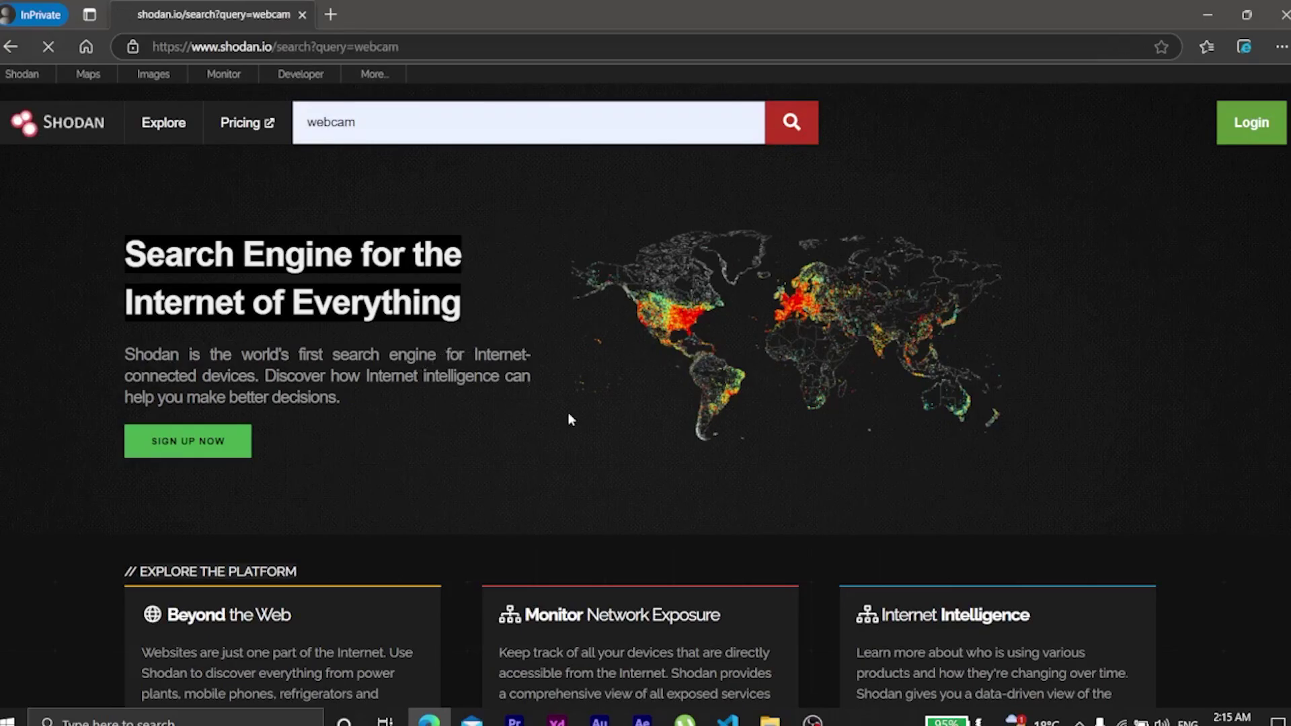
Step: Scroll through Shodan's webcam results down to the NEXT button and back up
scroll(489, 289, "down", 6)
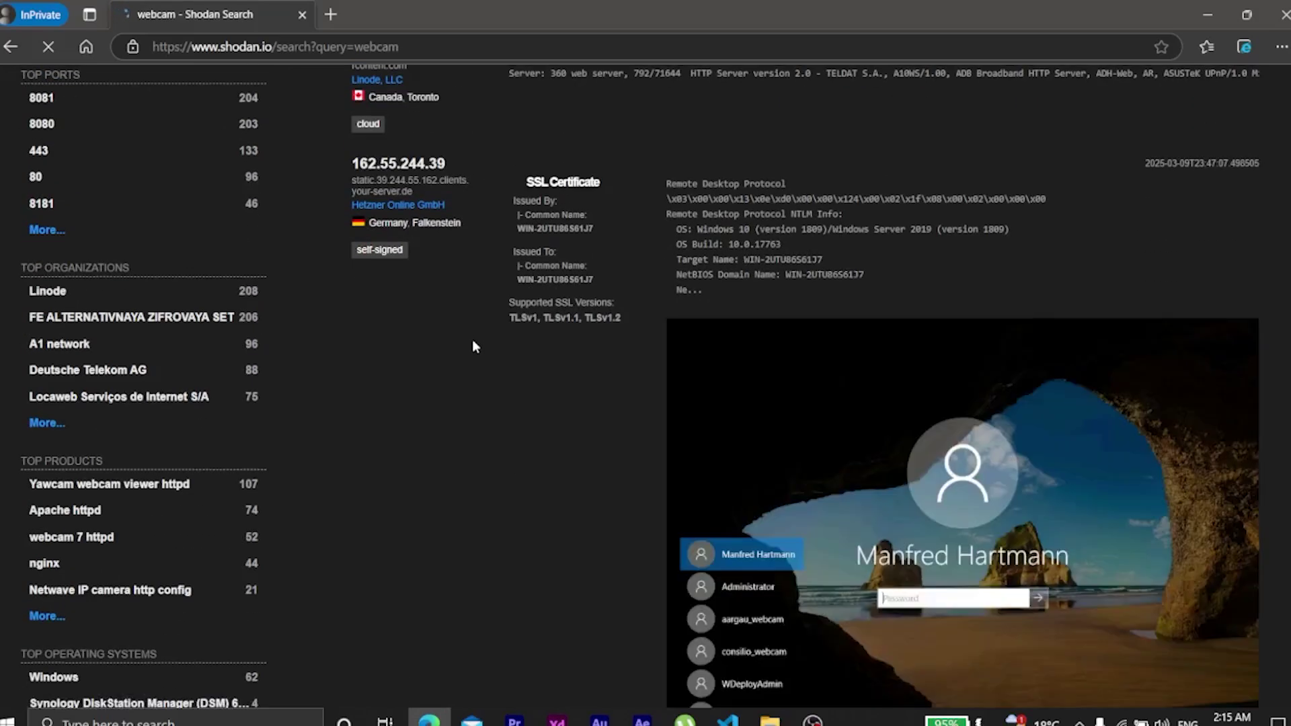
scroll(726, 319, "down", 7)
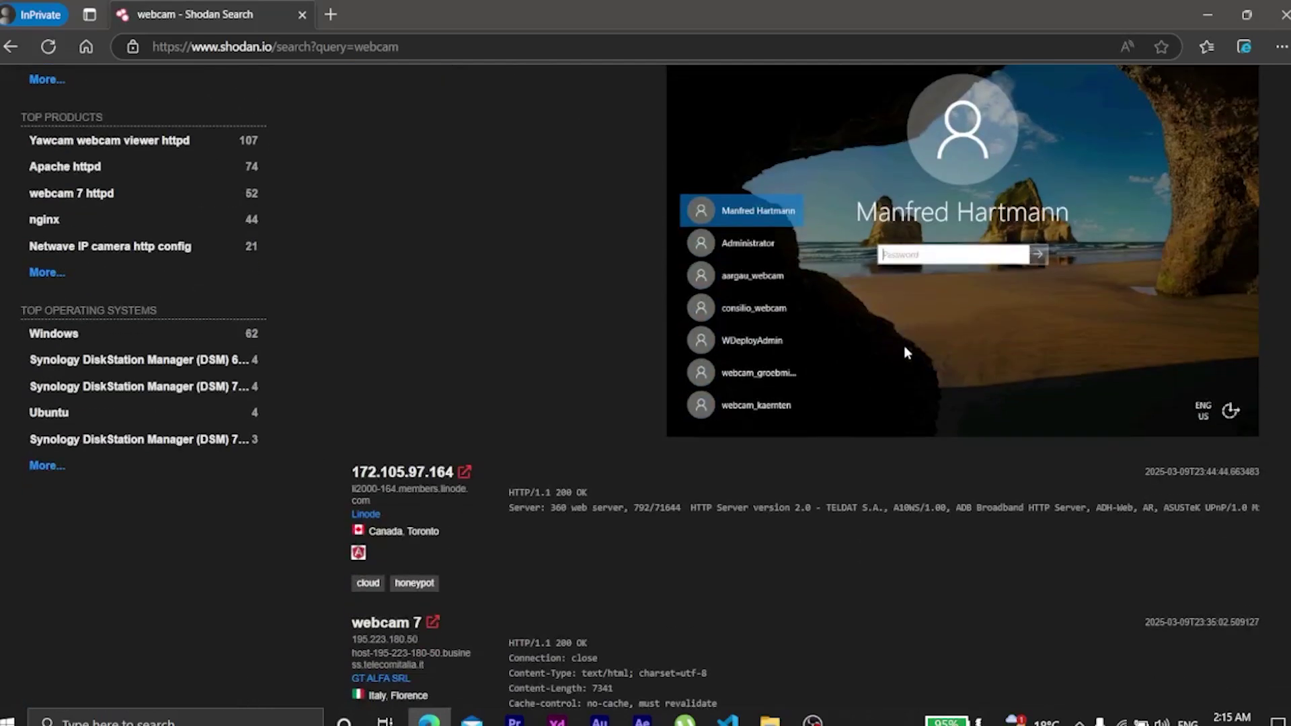
scroll(764, 363, "down", 9)
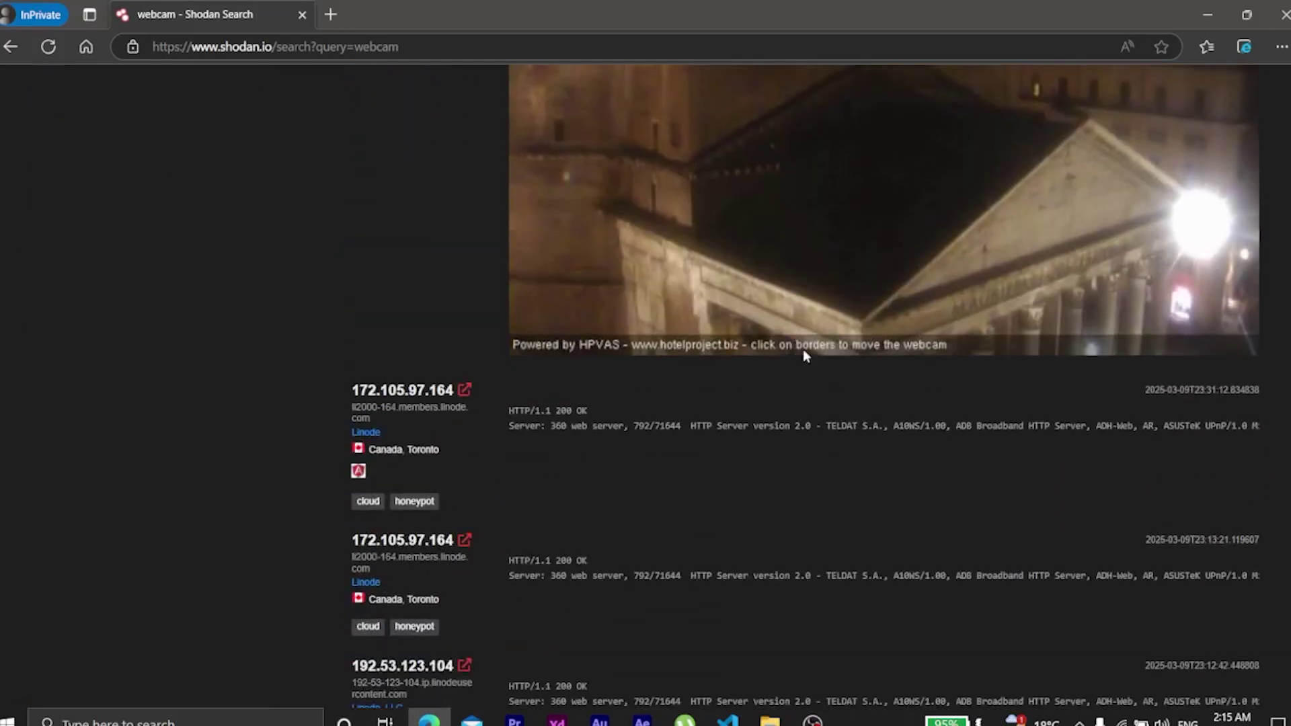
scroll(729, 372, "up", 2)
scroll(490, 442, "down", 3)
scroll(490, 442, "down", 4)
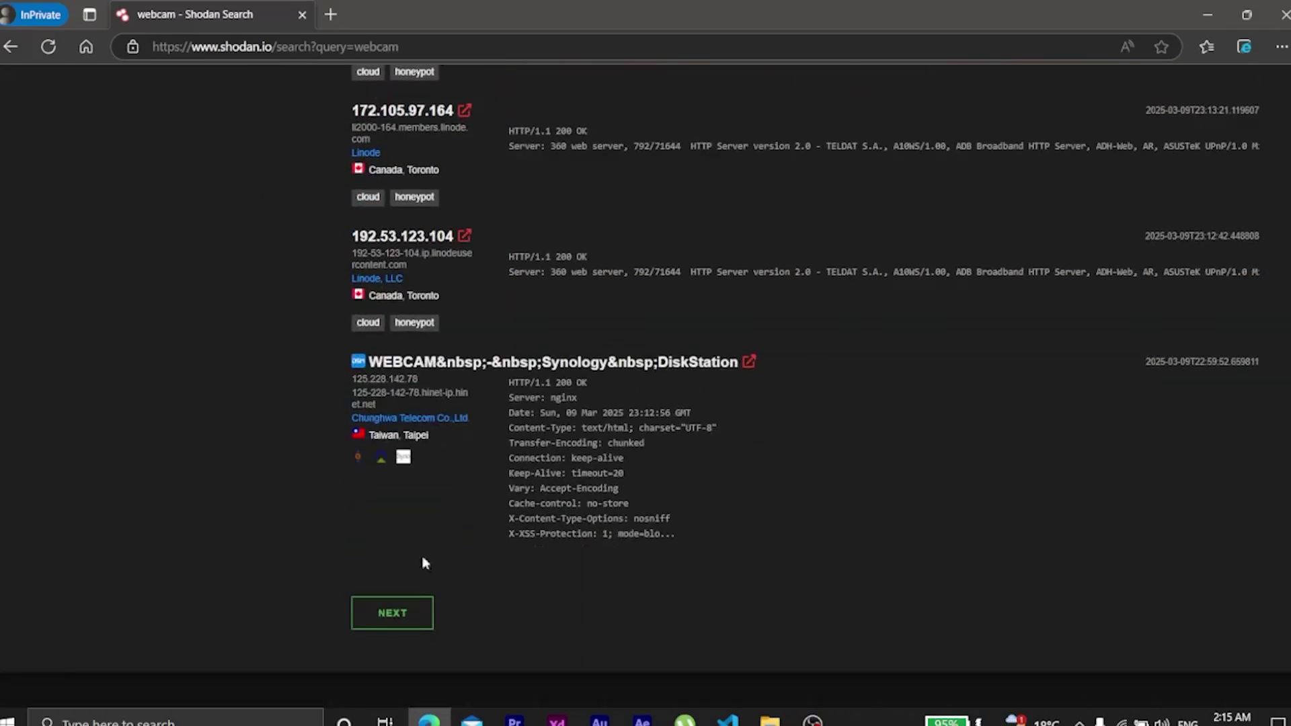
scroll(390, 605, "up", 3)
scroll(390, 605, "up", 15)
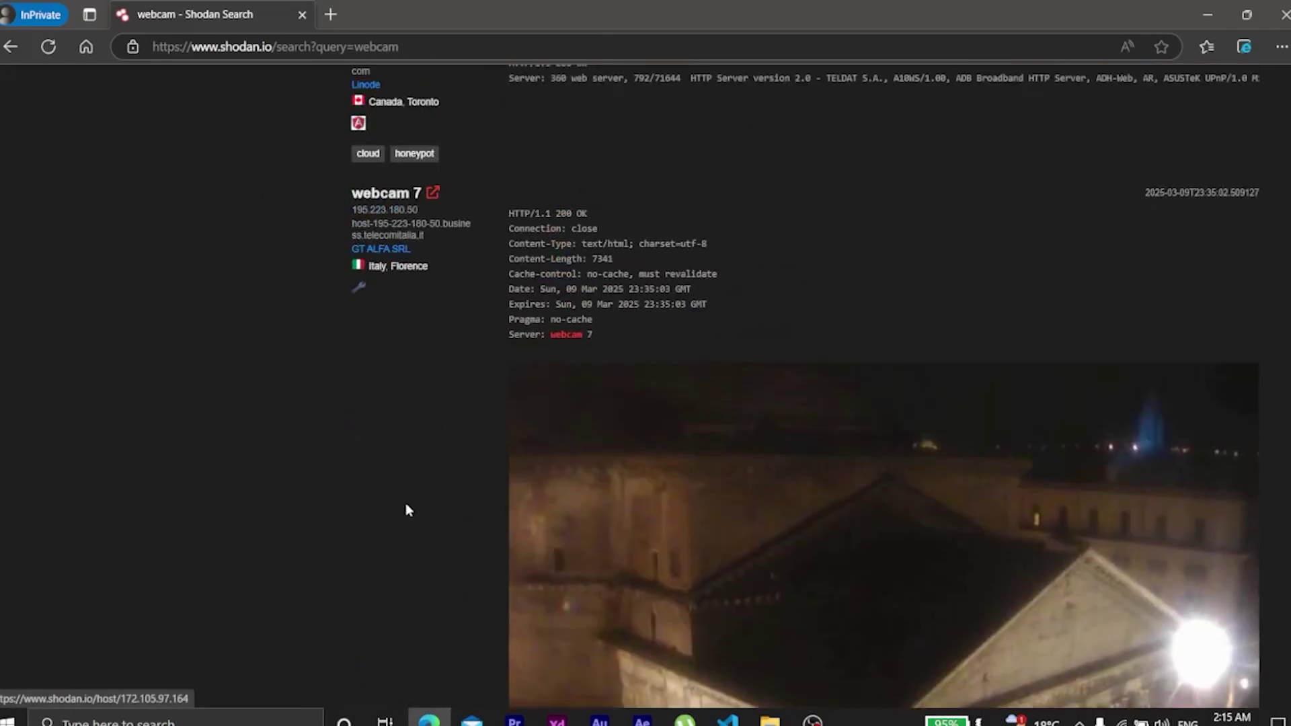
scroll(418, 476, "up", 6)
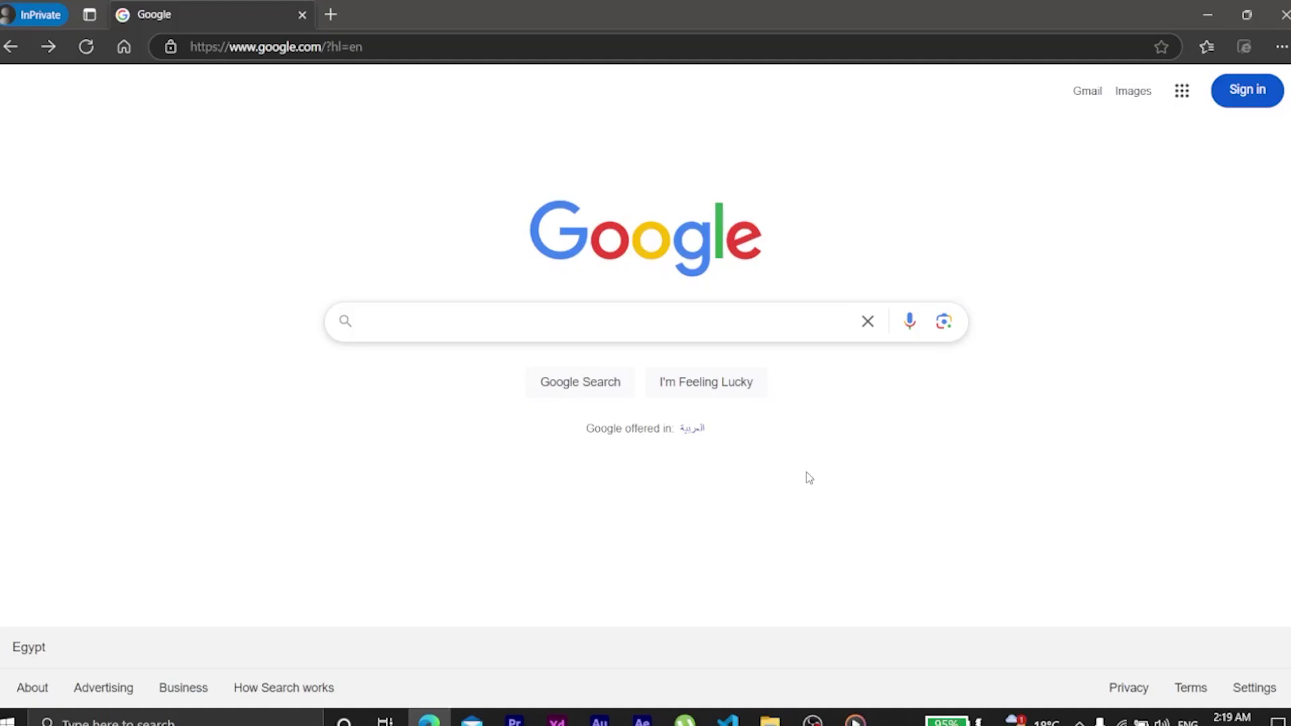
Step: Upload an image from the Downloads folder through Google Lens's search-by-image panel
left_click(389, 47)
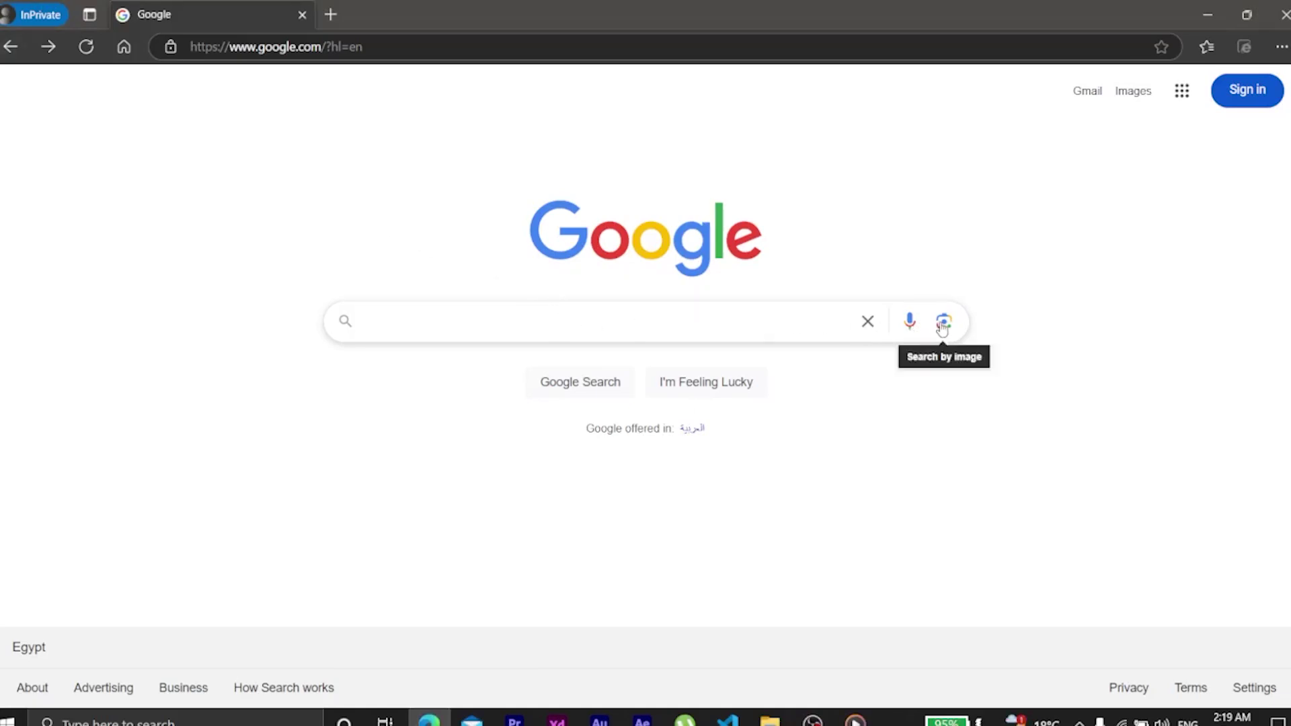
left_click(943, 322)
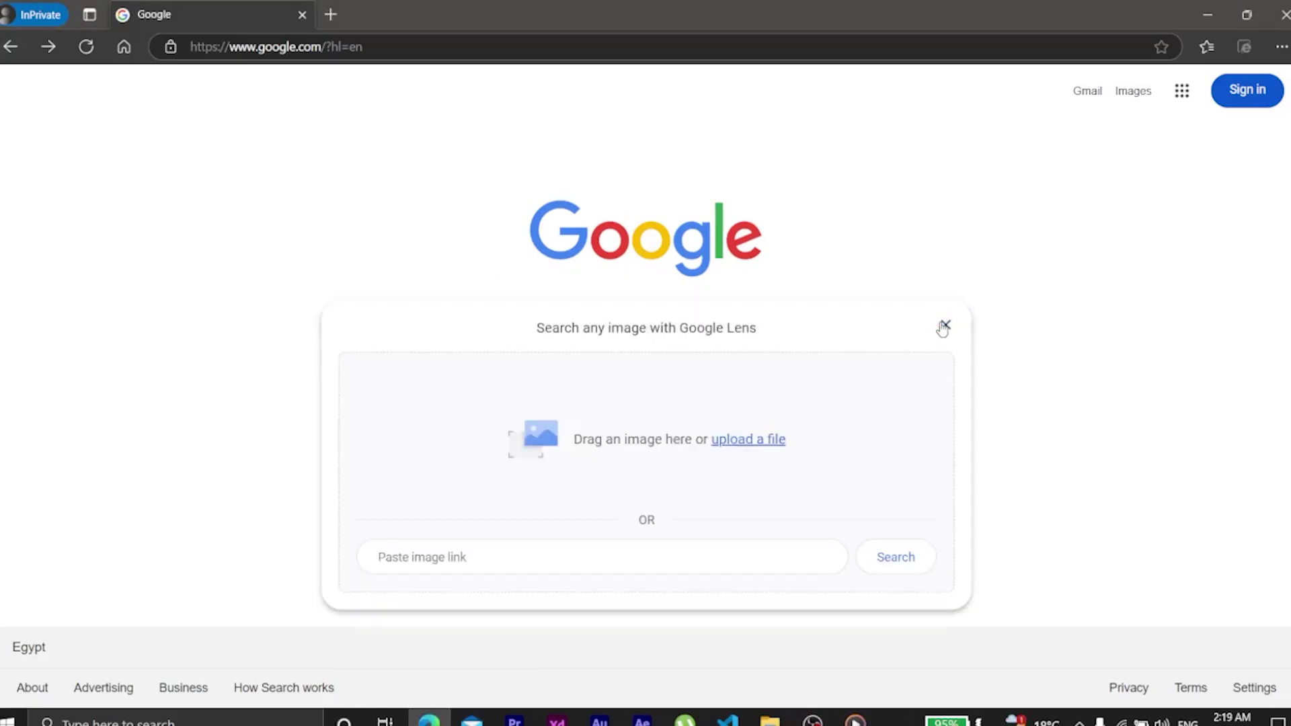
left_click(748, 441)
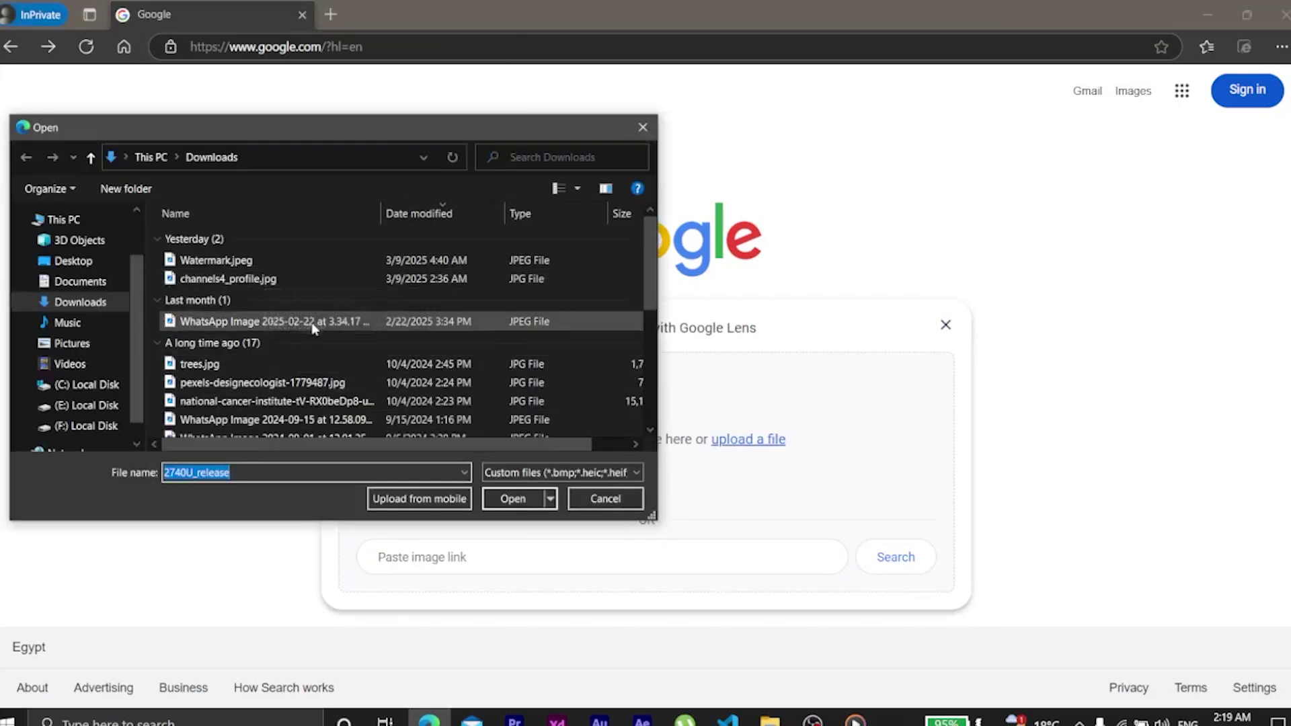
double_click(274, 285)
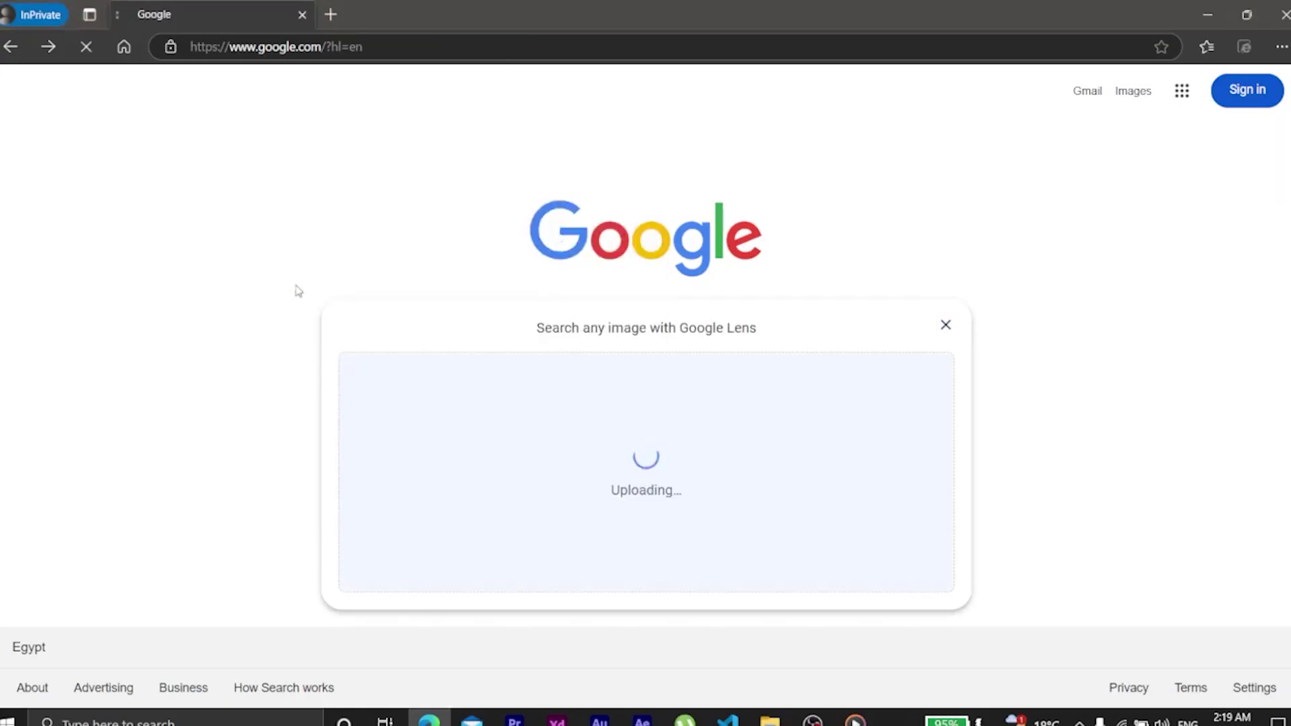
Step: Browse the Lens Products results, then the Visual matches from YouTube and news sites
scroll(380, 441, "down", 5)
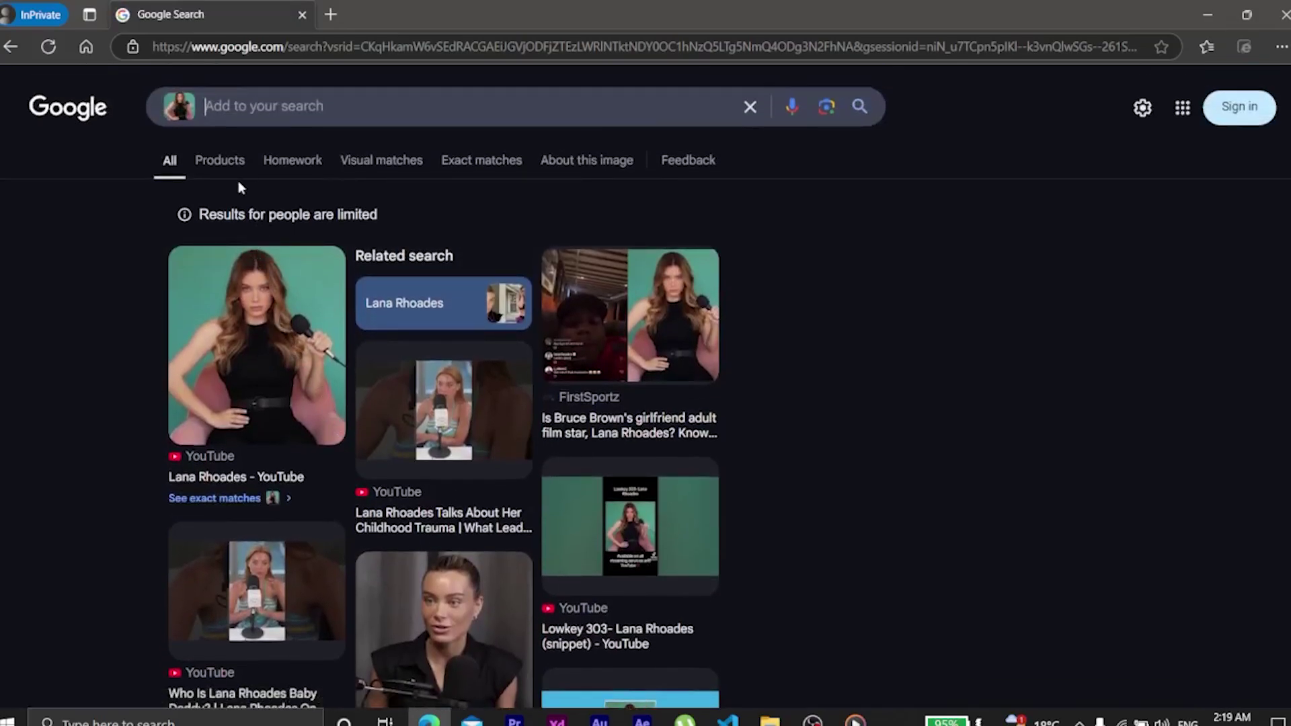
left_click(227, 173)
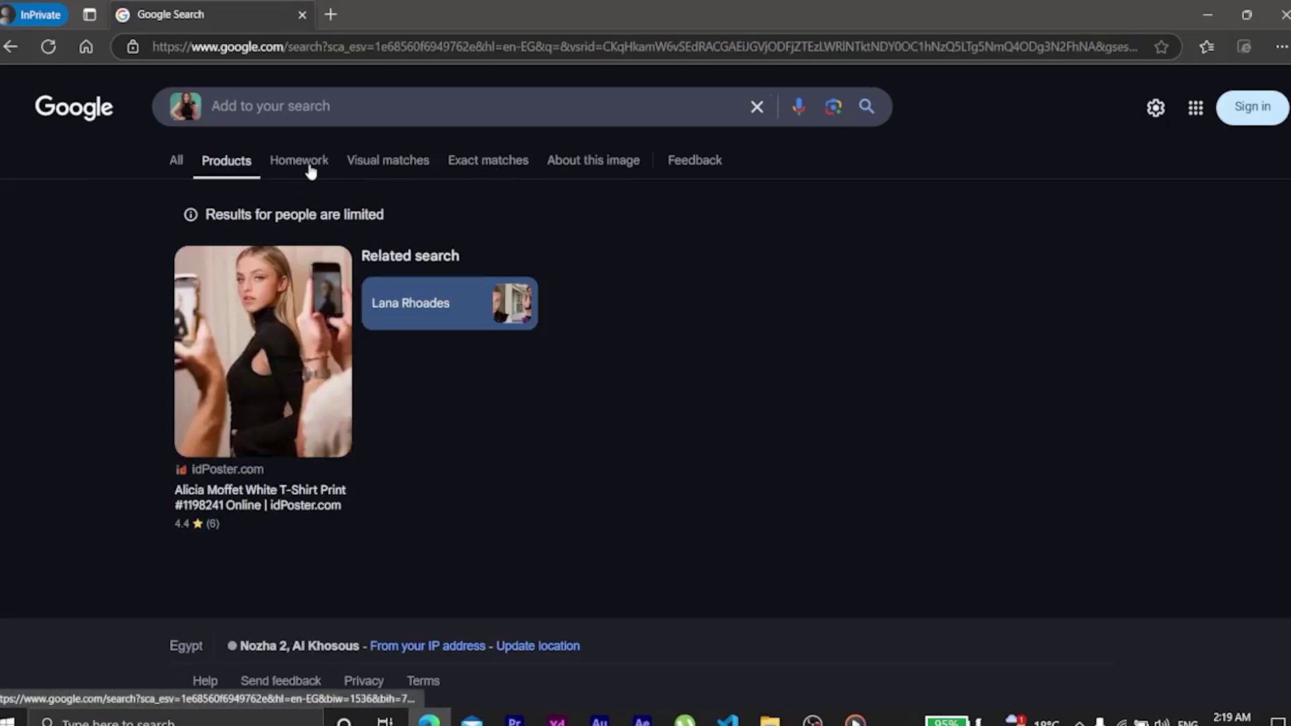
left_click(386, 168)
scroll(614, 334, "down", 5)
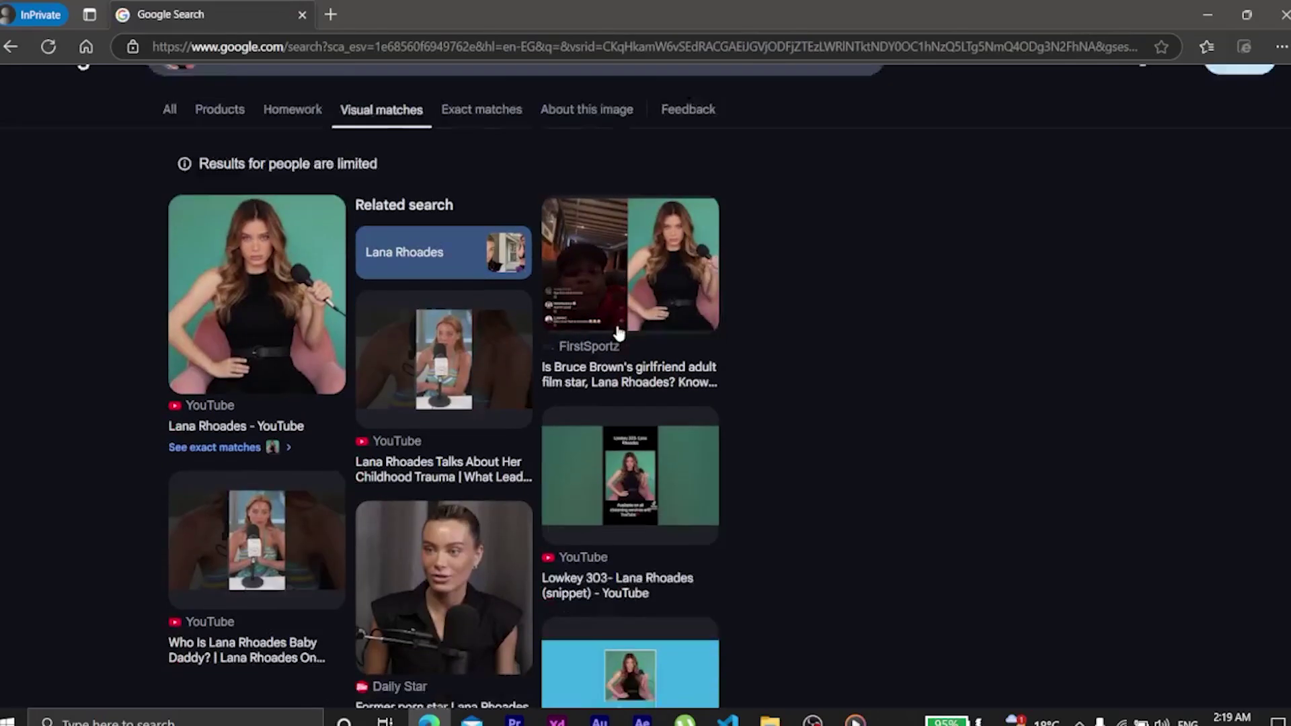
scroll(444, 403, "up", 2)
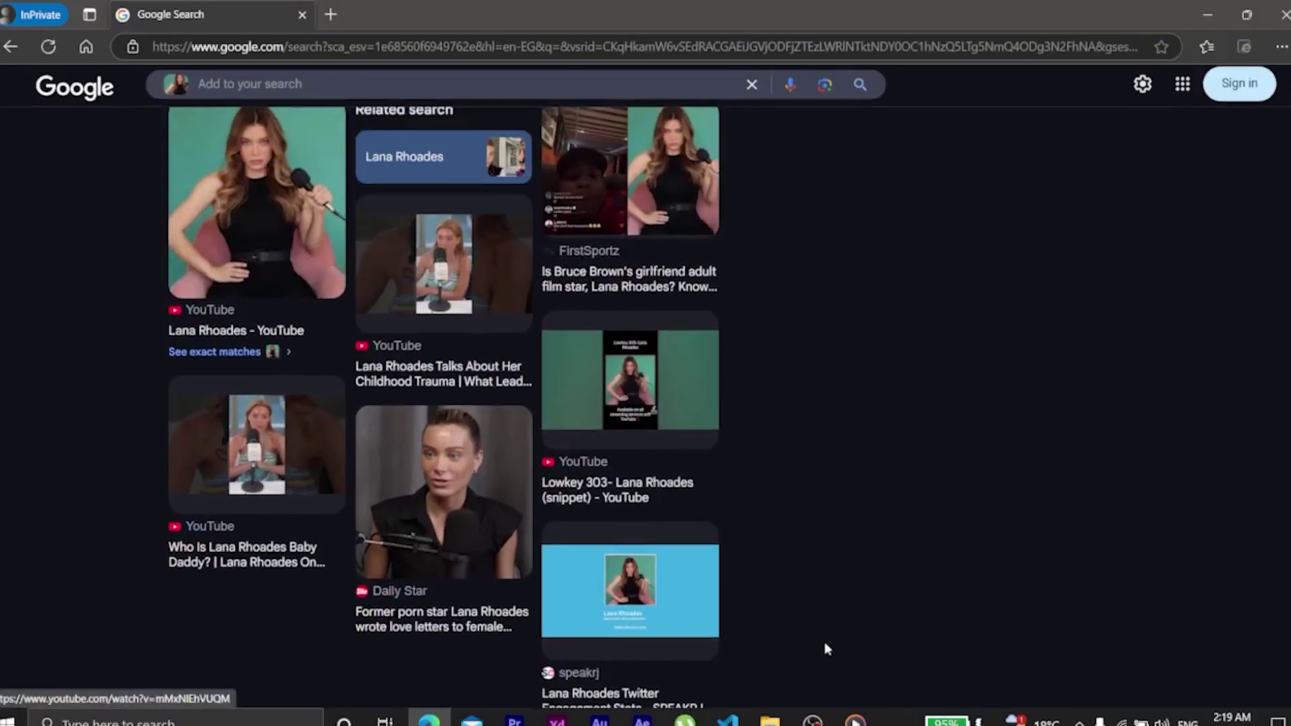